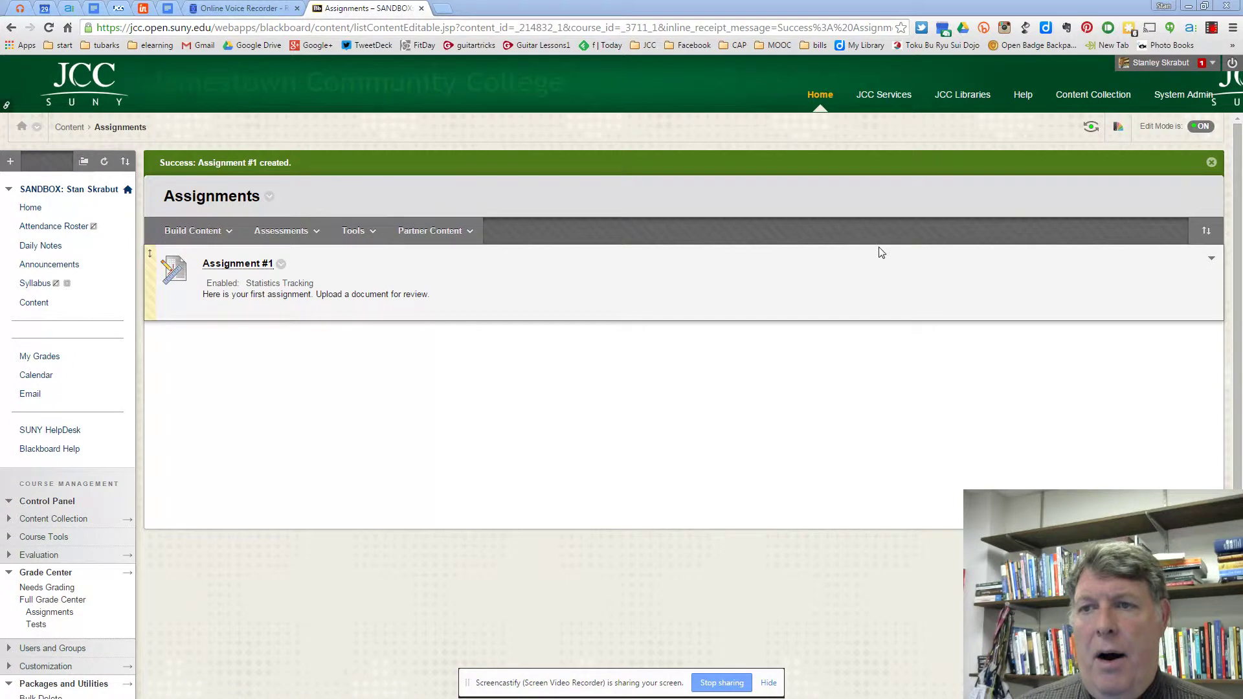
Step: Switch the course into Student Preview mode to view it as a student
{"action": "left_click", "coordinate": [1091, 130]}
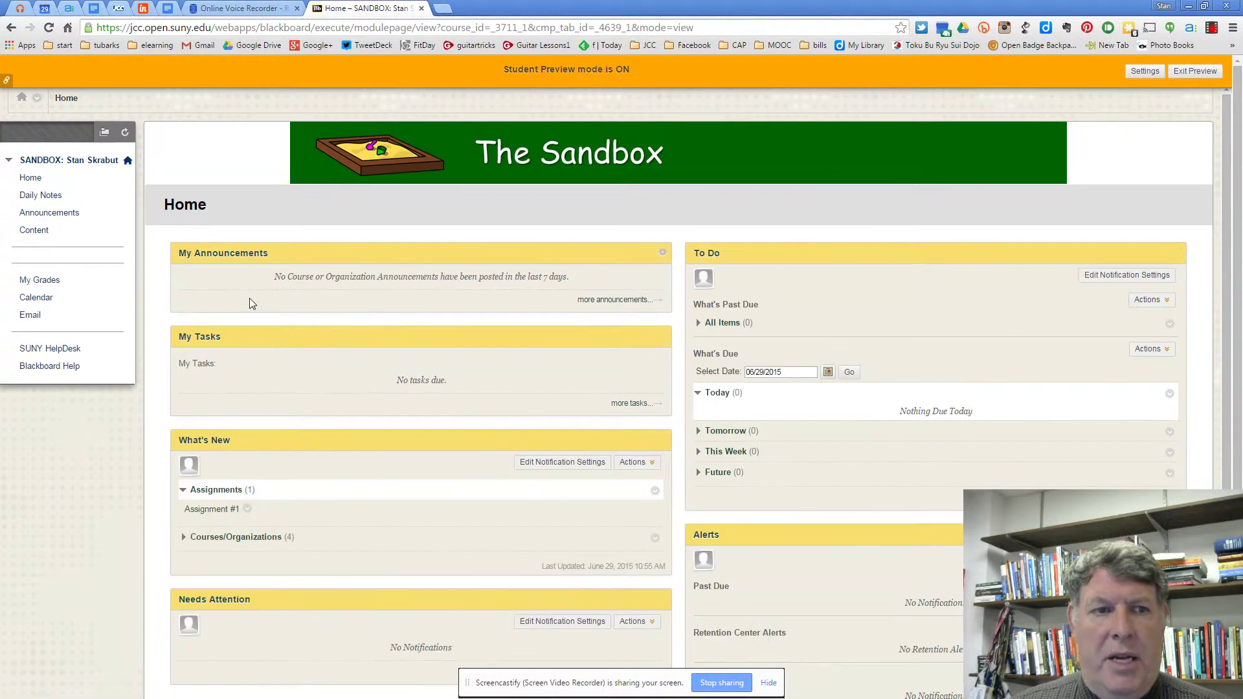
Step: Go through Content and the Assignments folder to Assignment #1's upload page
{"action": "left_click", "coordinate": [33, 232]}
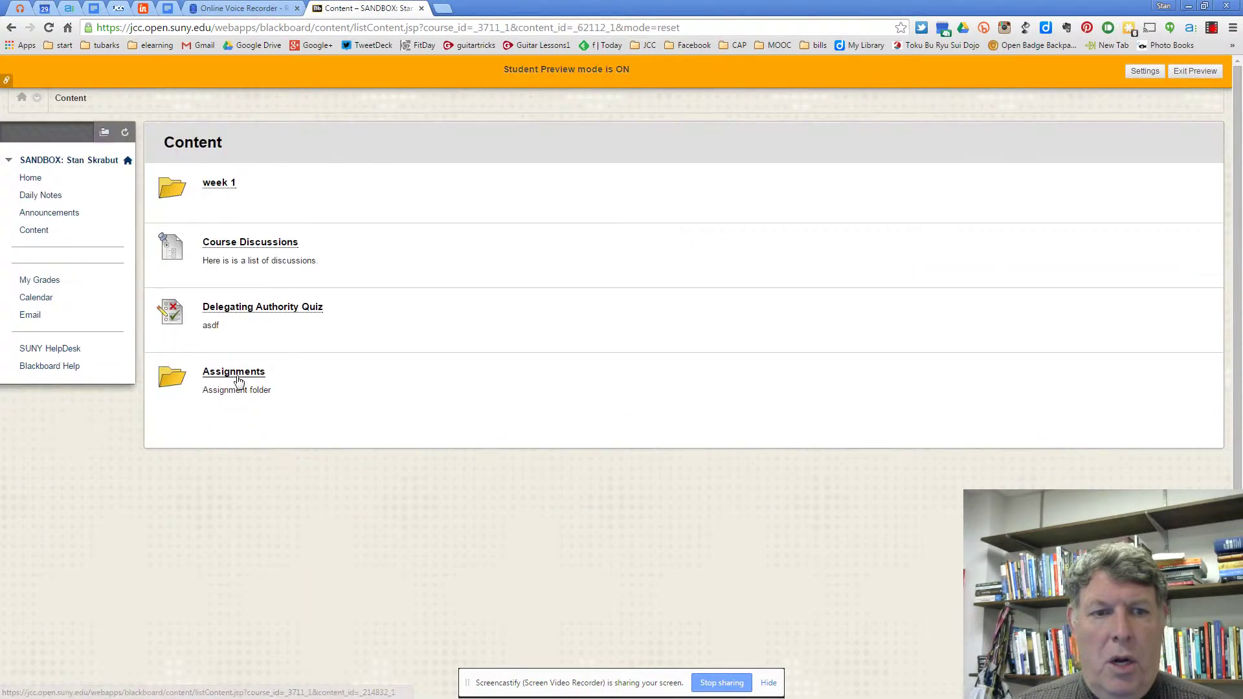
{"action": "left_click", "coordinate": [237, 374]}
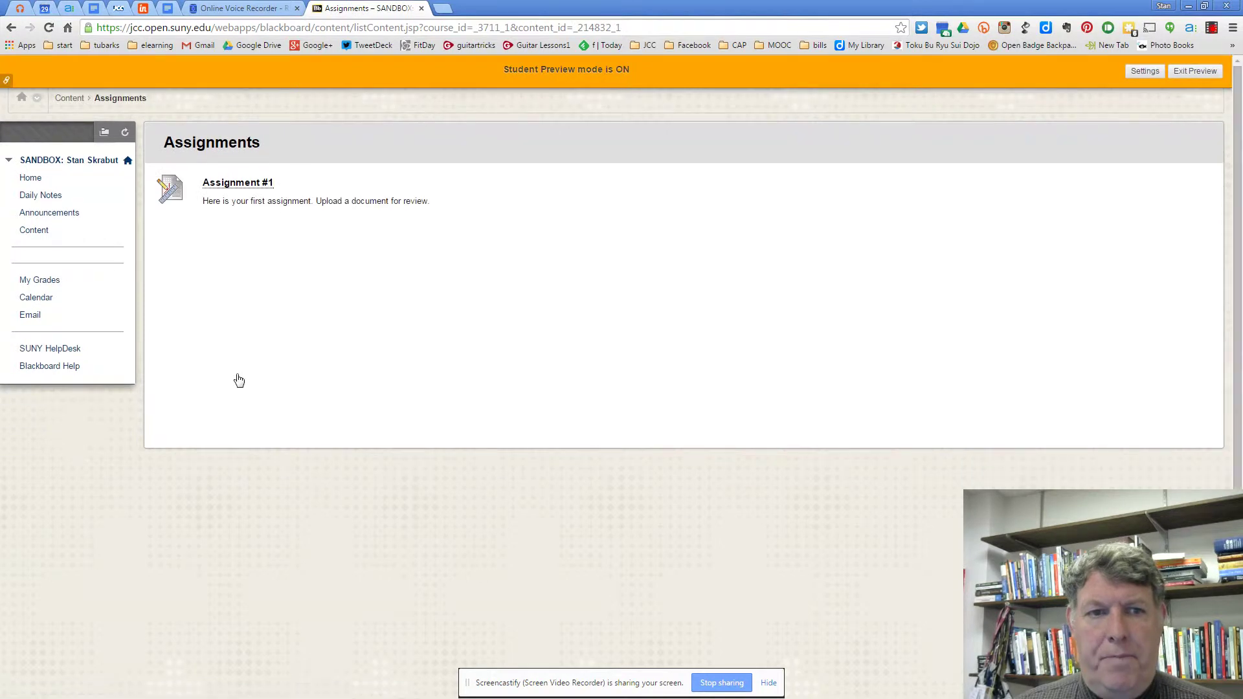
{"action": "left_click", "coordinate": [233, 185]}
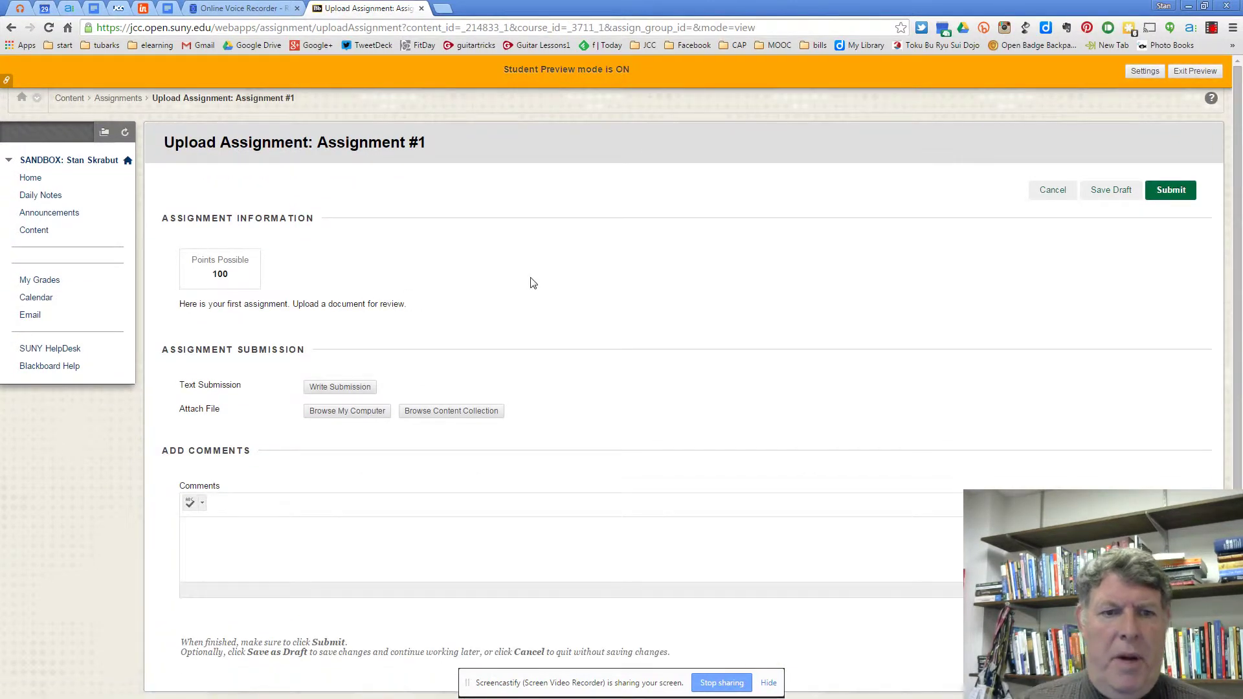
Step: Attach 'This is my test document.docx' from Downloads and submit the Assignment #1 attempt
{"action": "left_click", "coordinate": [355, 413]}
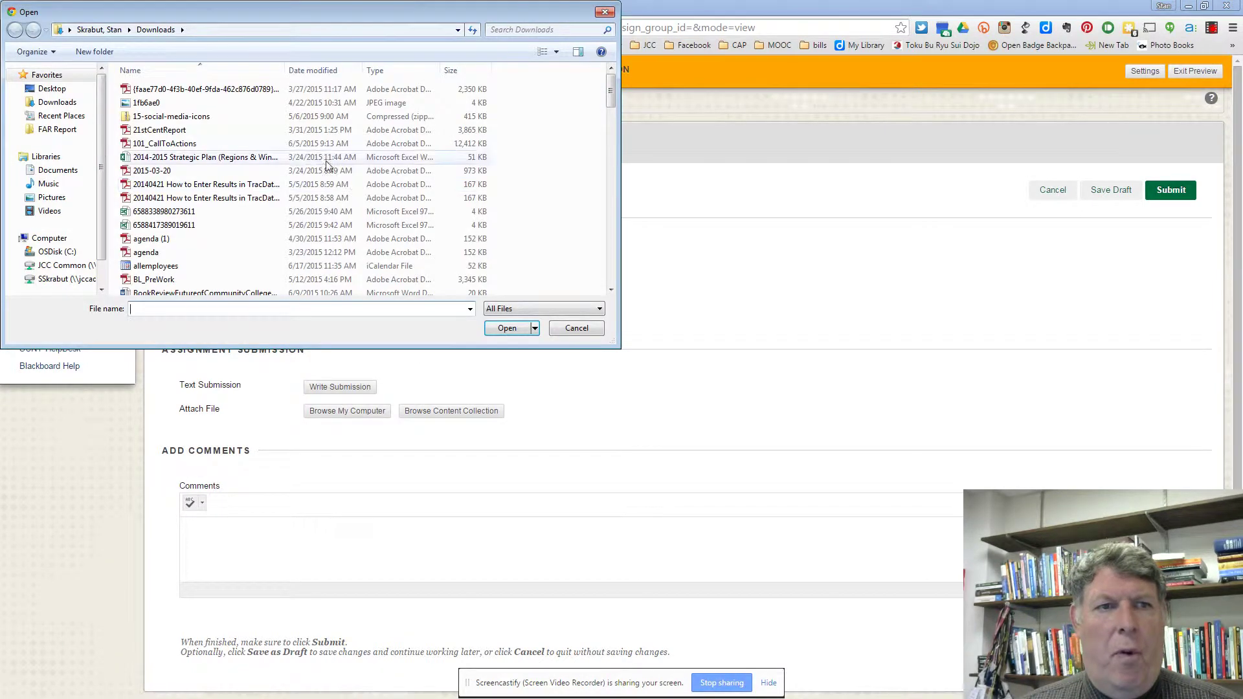
{"action": "left_click_drag", "start_coordinate": [610, 93], "coordinate": [611, 239]}
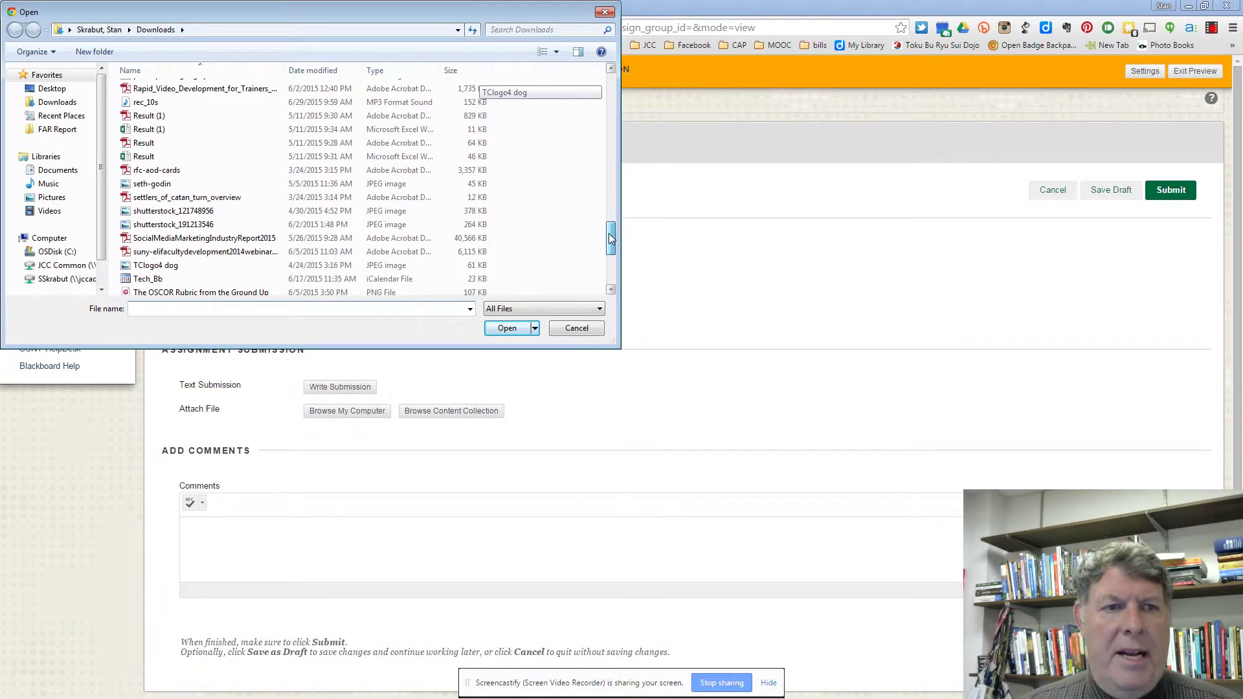
{"action": "left_click_drag", "start_coordinate": [610, 239], "coordinate": [603, 257]}
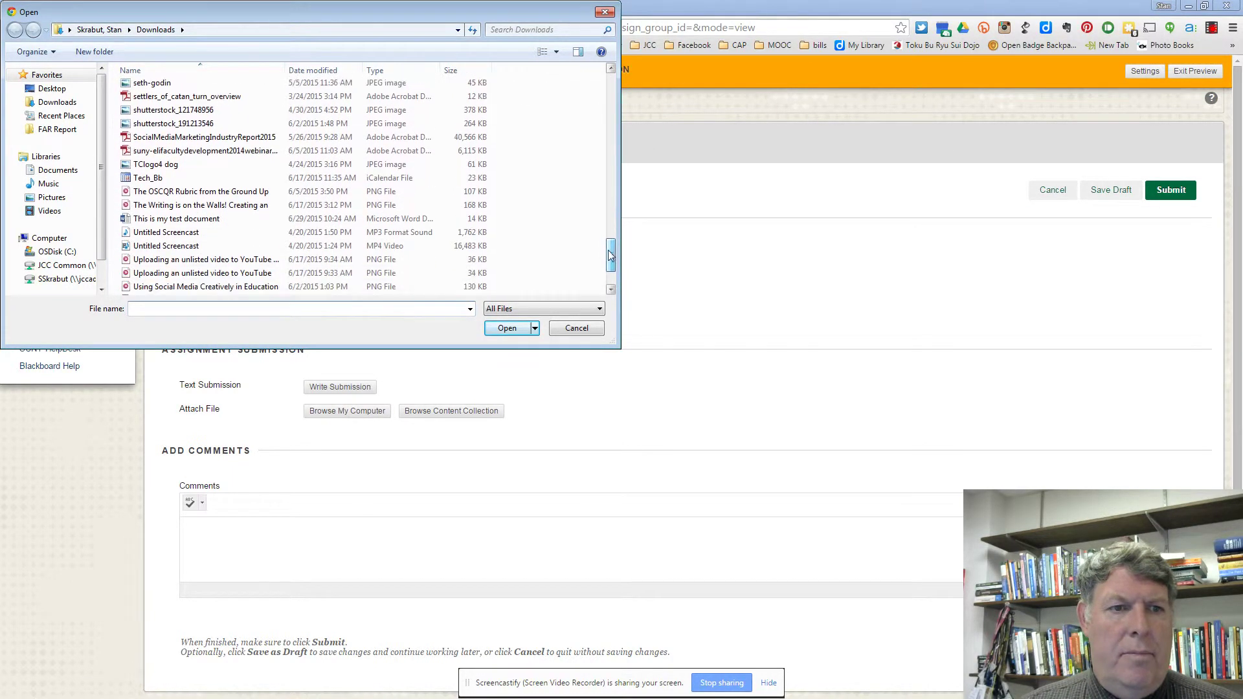
{"action": "left_click", "coordinate": [176, 219]}
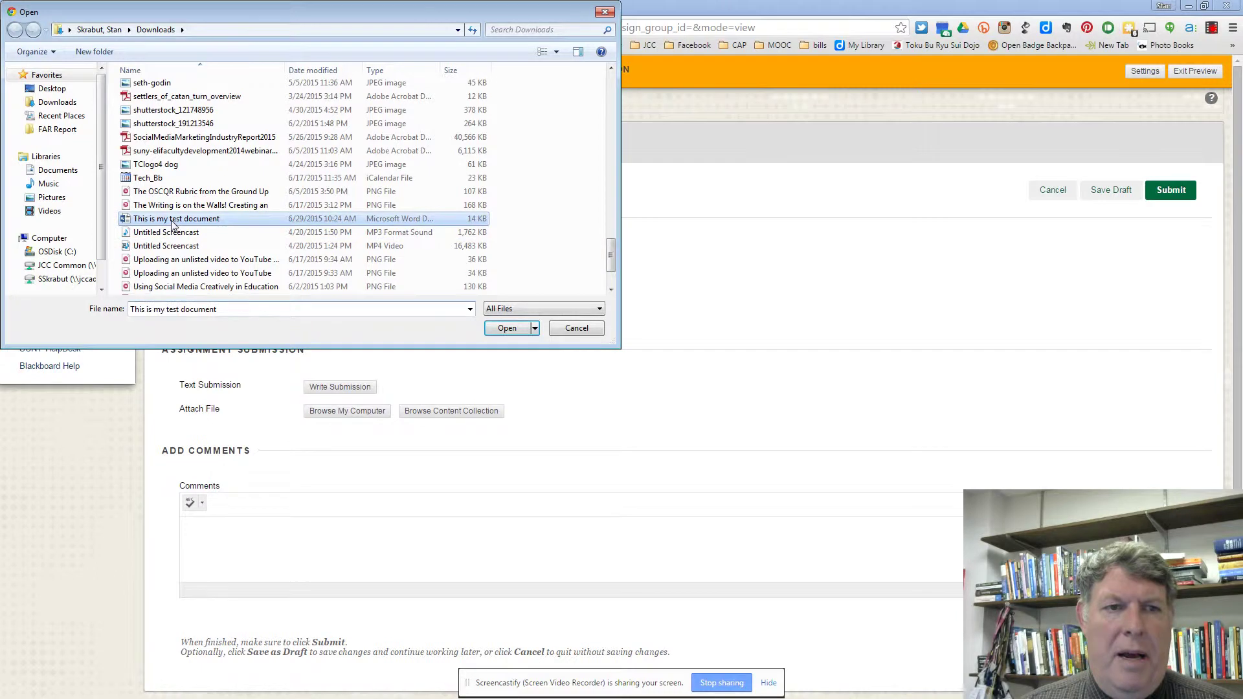
{"action": "left_click", "coordinate": [507, 328]}
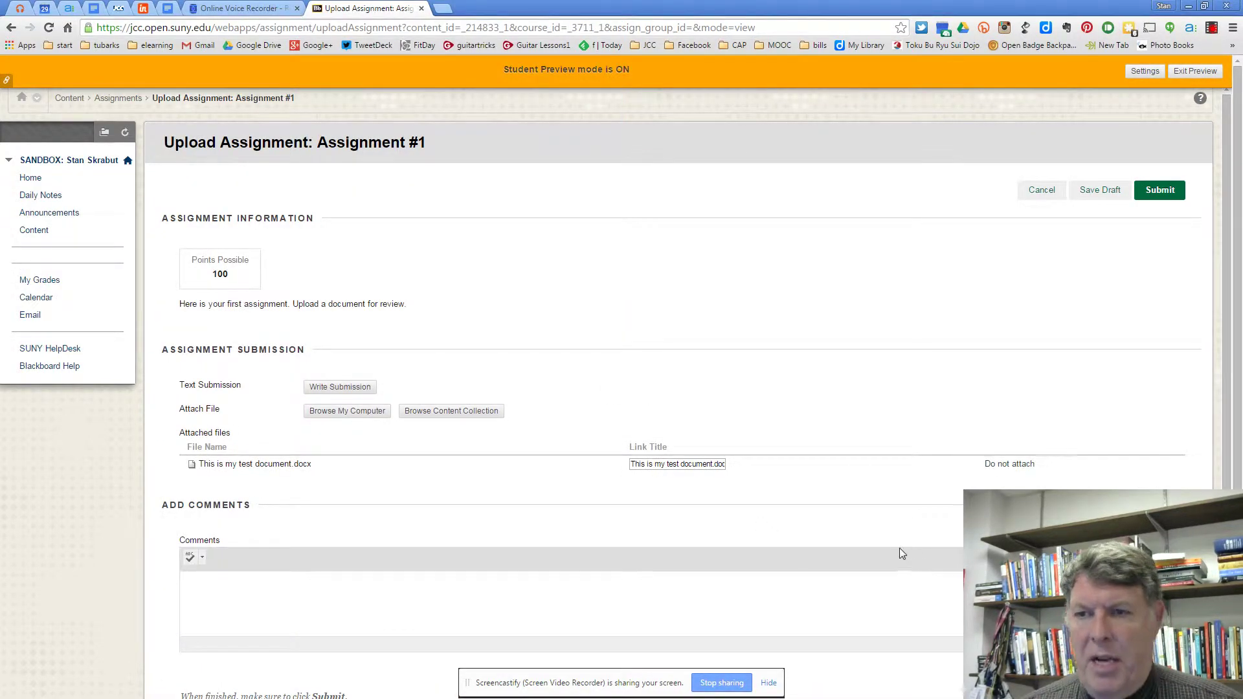
{"action": "left_click", "coordinate": [1160, 194]}
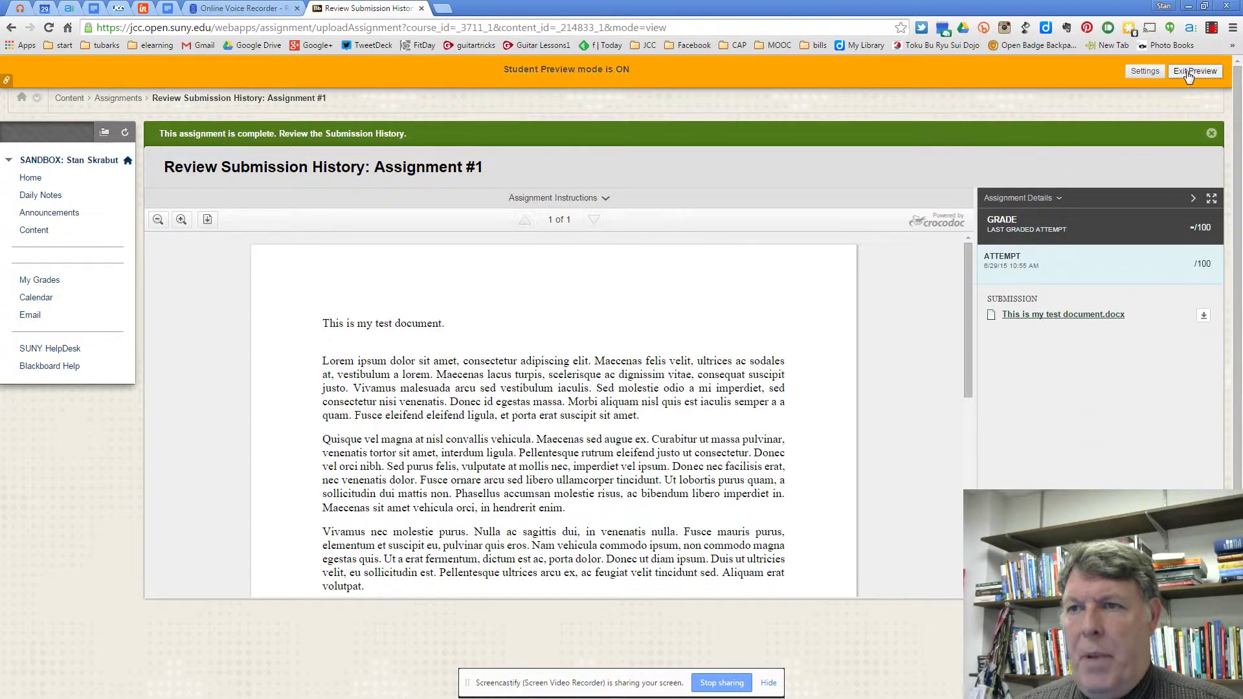
Step: Keep the preview user and all its data, then exit Student Preview
{"action": "left_click", "coordinate": [1141, 72]}
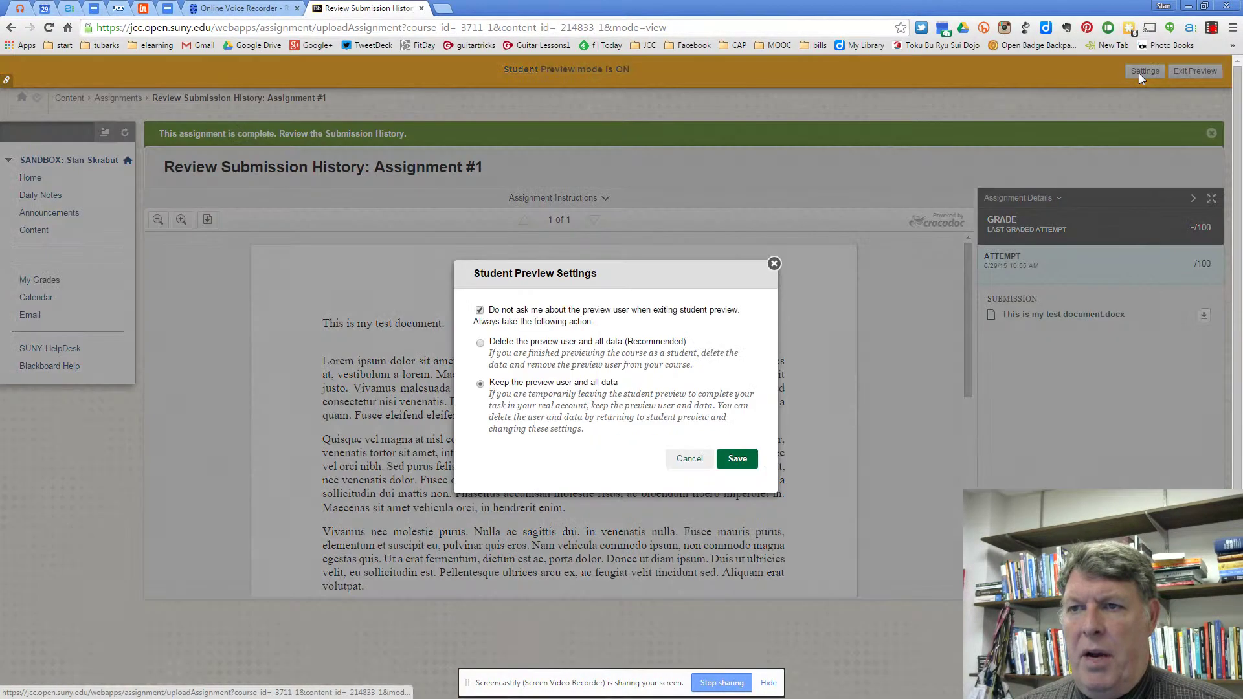
{"action": "left_click", "coordinate": [737, 458]}
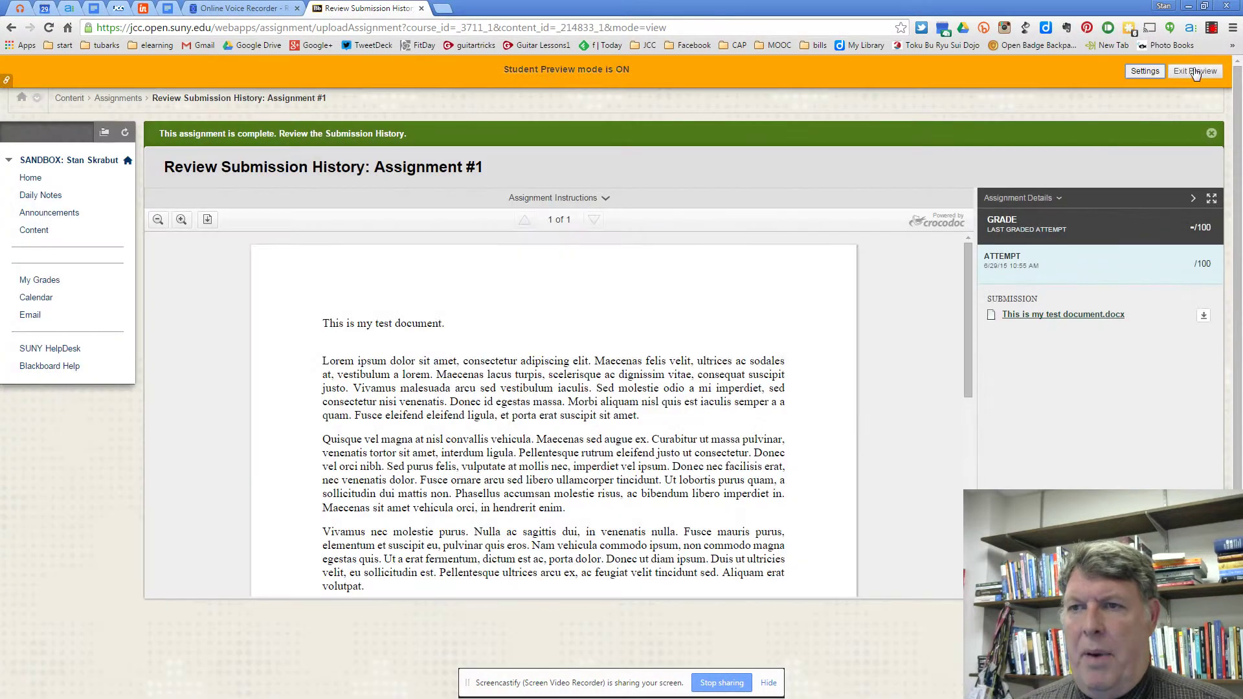
{"action": "left_click", "coordinate": [1195, 71]}
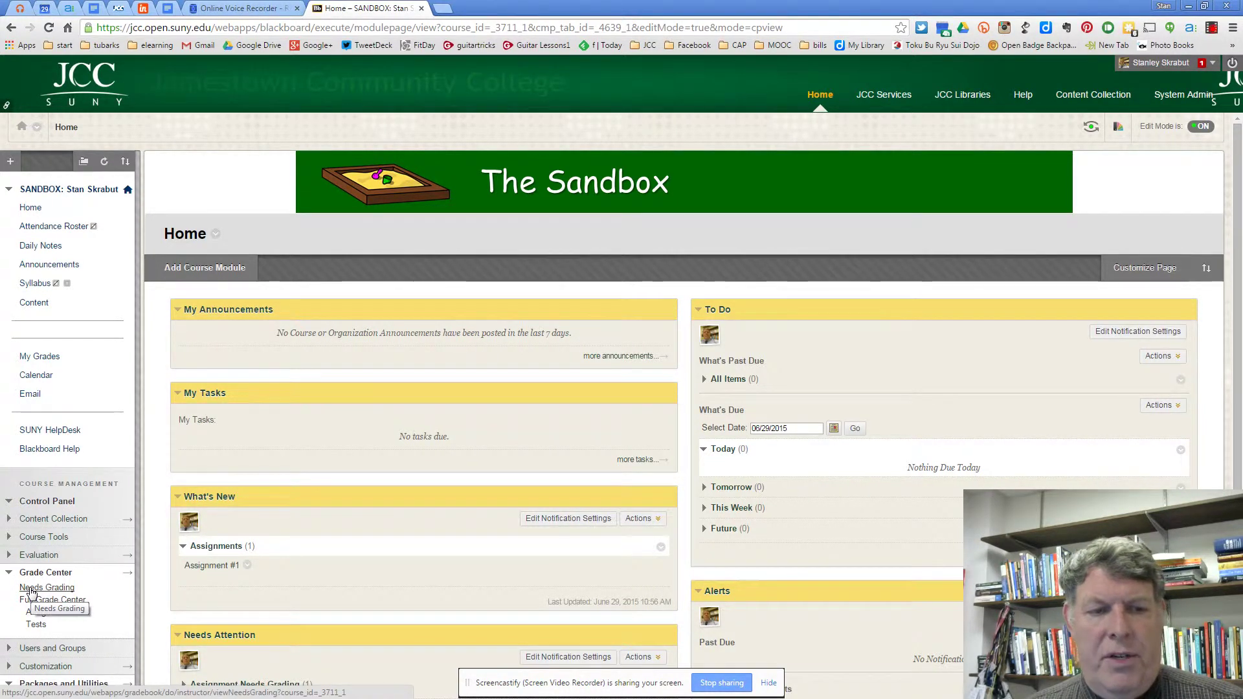
Step: From Needs Grading, choose Grade All Users for Assignment #1
{"action": "left_click", "coordinate": [31, 588]}
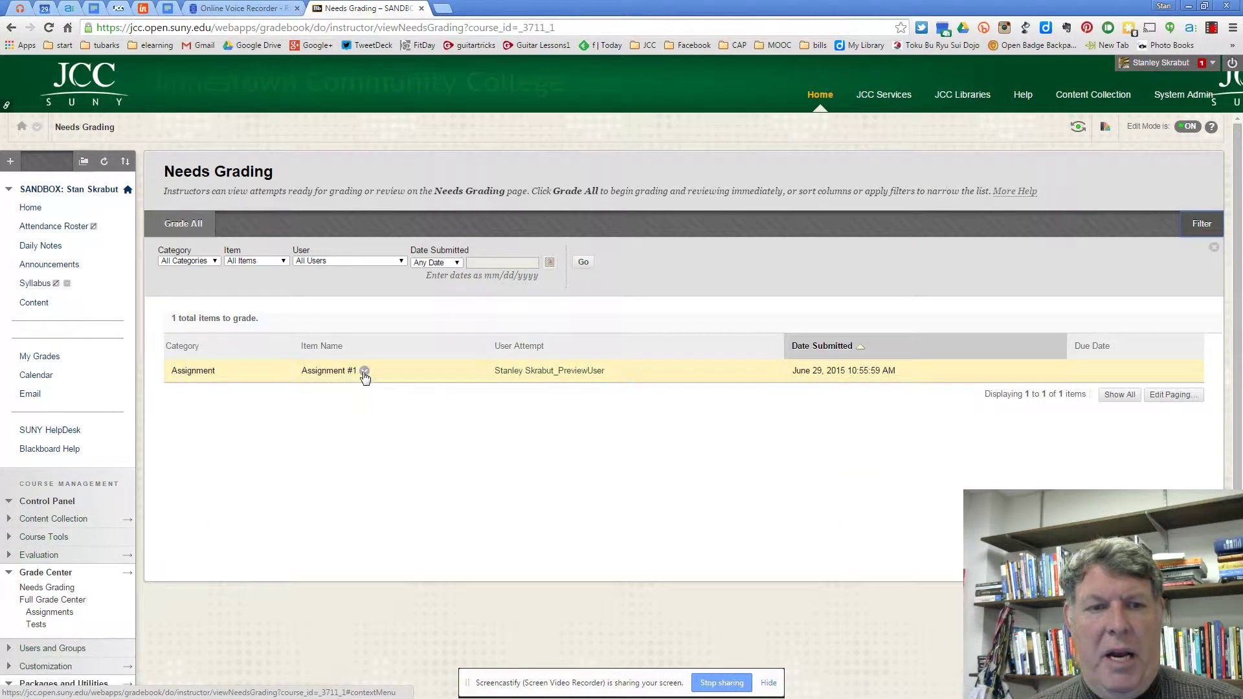
{"action": "left_click", "coordinate": [364, 372]}
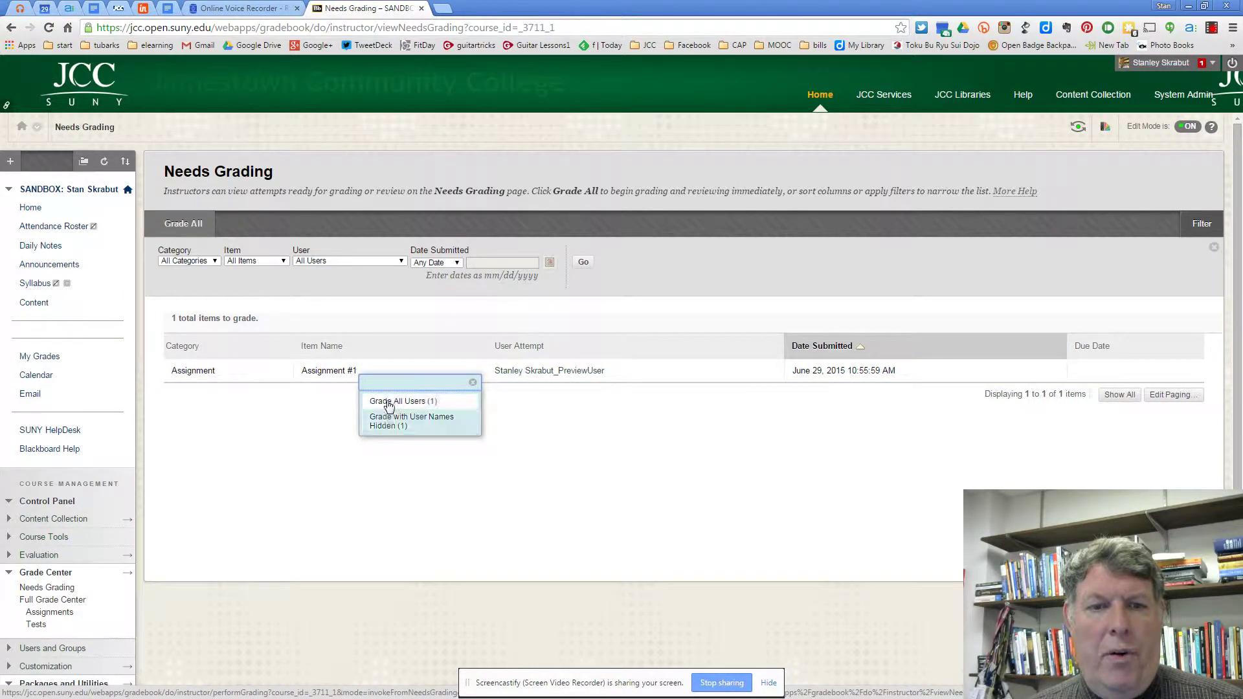
{"action": "left_click", "coordinate": [389, 403]}
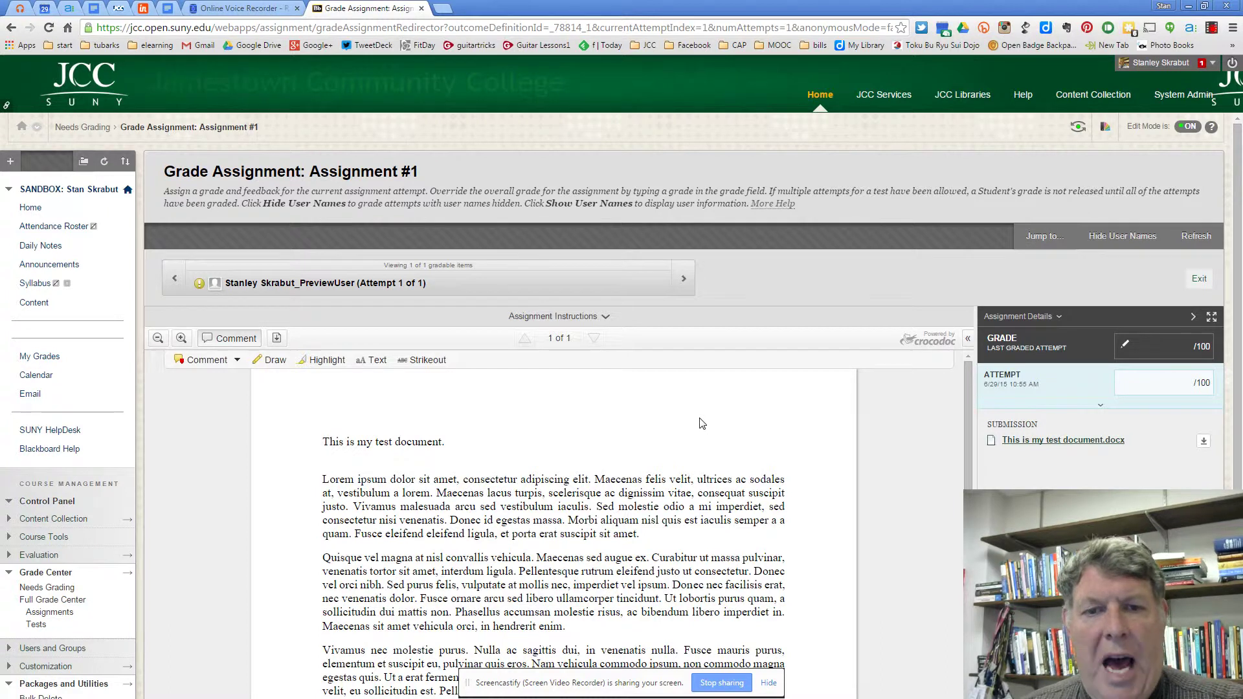
Step: Scroll through the submitted test document, then detach the Online Voice Recorder tab into its own window
{"action": "scroll", "coordinate": [714, 433], "scroll_direction": "down", "scroll_amount": 2}
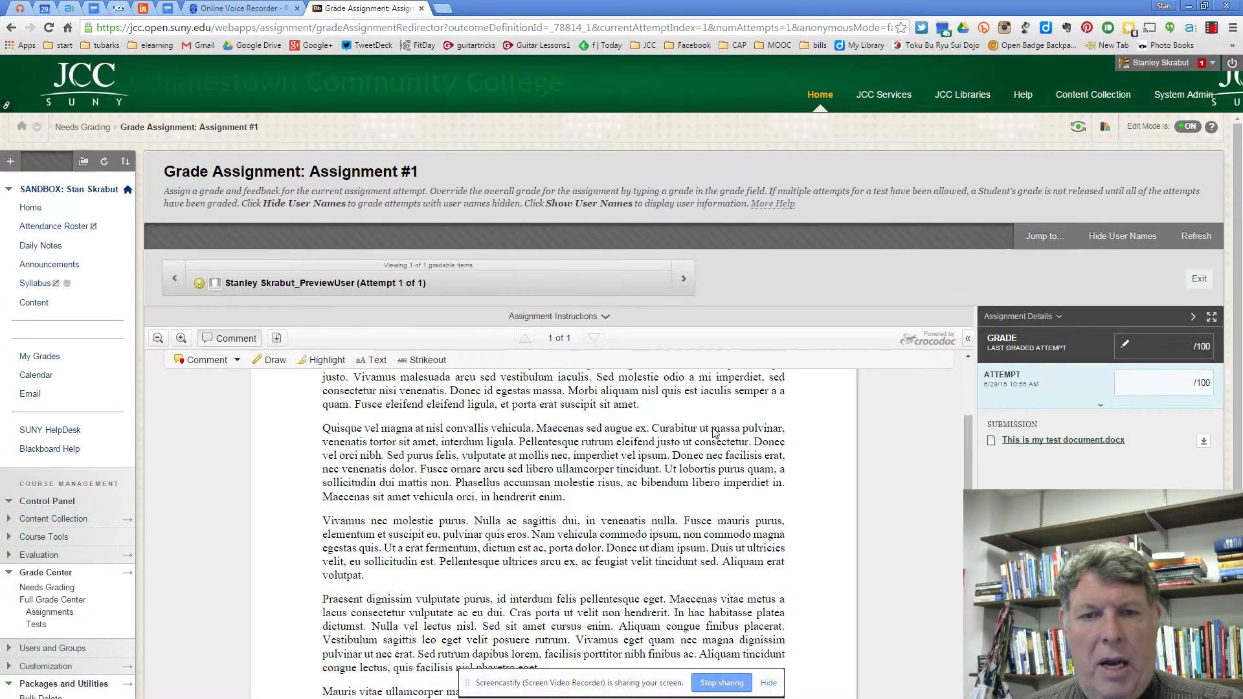
{"action": "scroll", "coordinate": [714, 433], "scroll_direction": "up", "scroll_amount": 2}
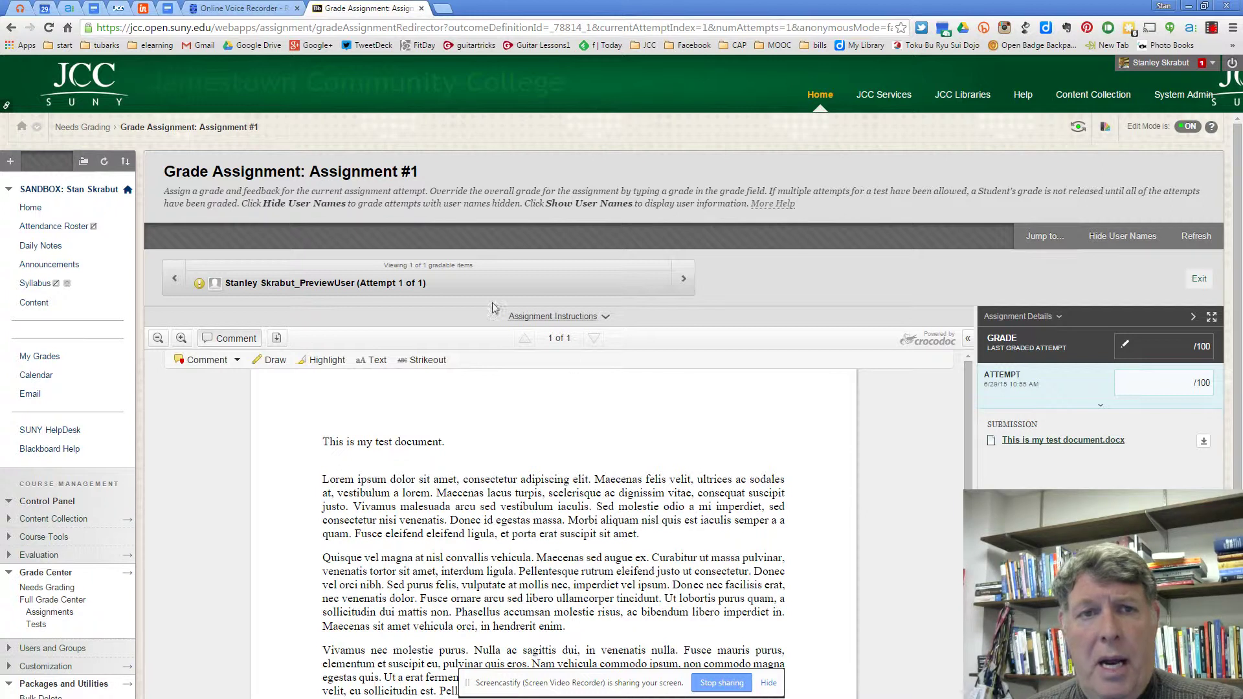
{"action": "mouse_move", "coordinate": [249, 8]}
{"action": "left_mouse_down"}
{"action": "mouse_move", "coordinate": [258, 73]}
{"action": "mouse_move", "coordinate": [600, 118]}
{"action": "left_mouse_up"}
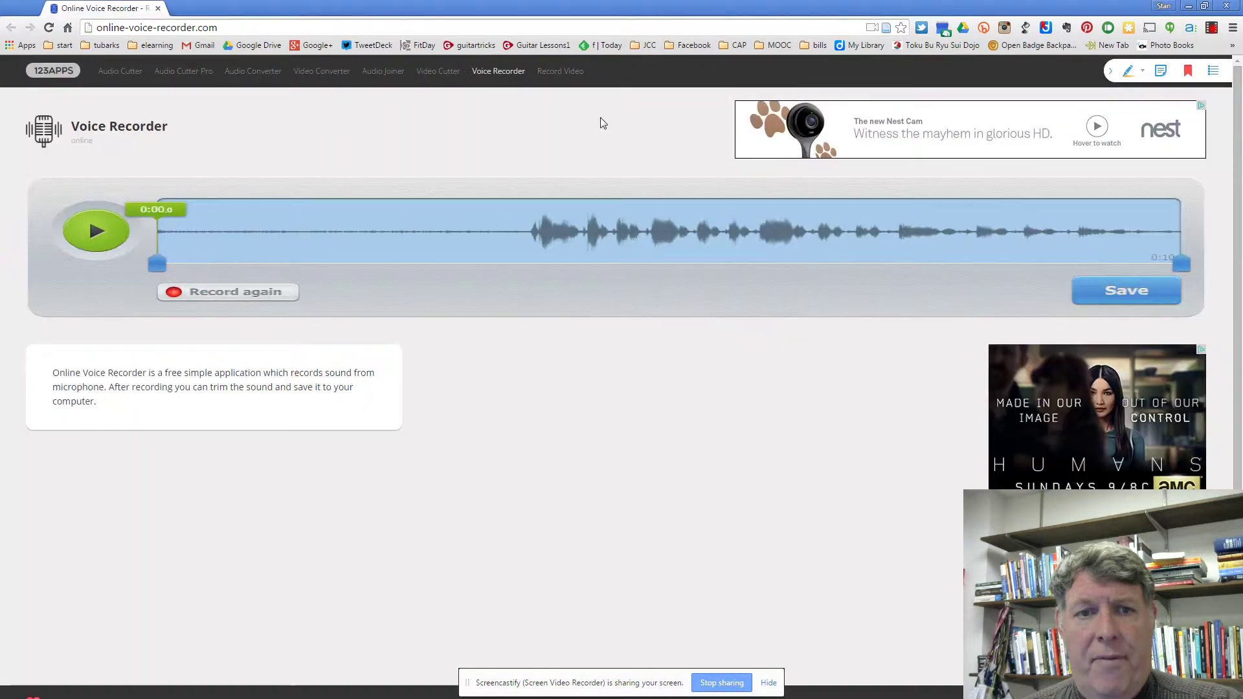
Step: Float a smaller recorder window over the grading page and discard the old clip
{"action": "left_click", "coordinate": [1204, 6]}
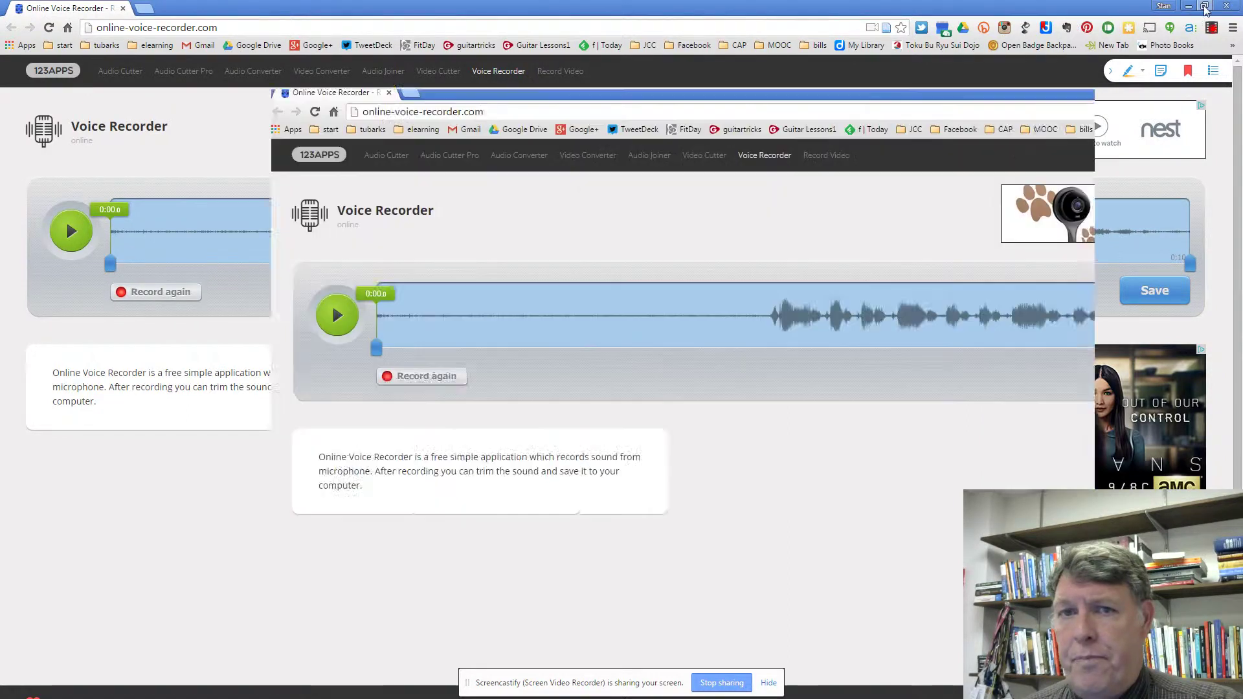
{"action": "left_click_drag", "start_coordinate": [563, 96], "coordinate": [644, 149]}
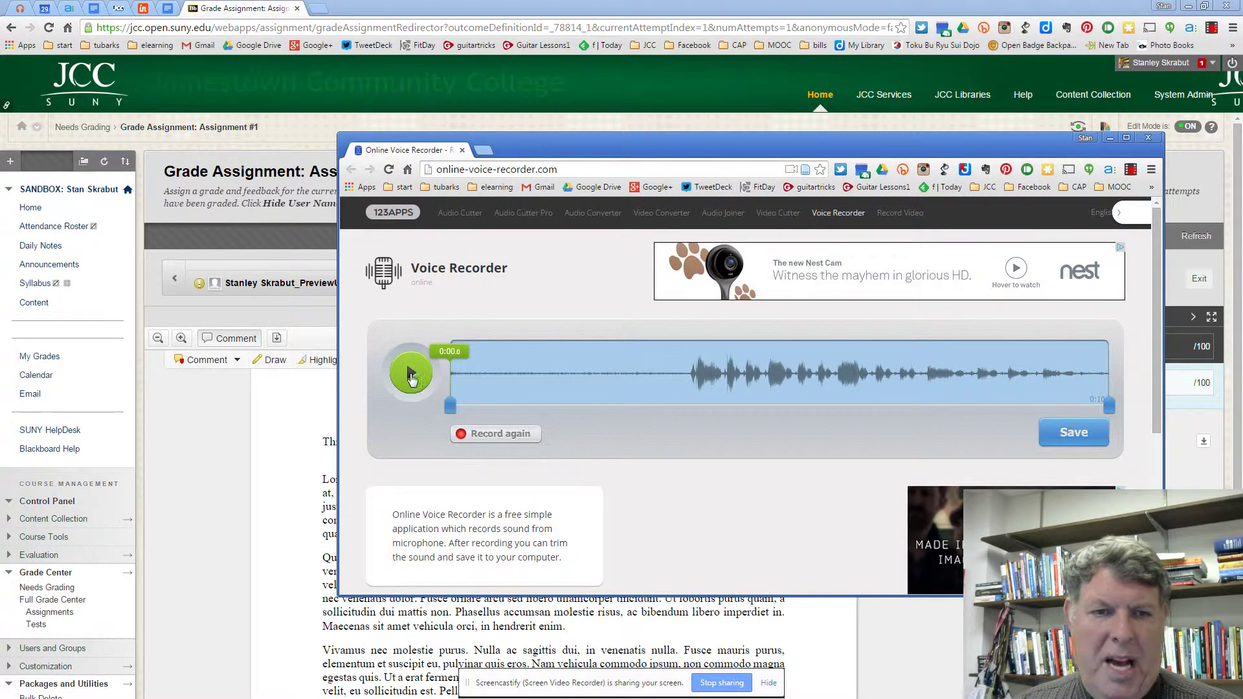
{"action": "left_click", "coordinate": [496, 436]}
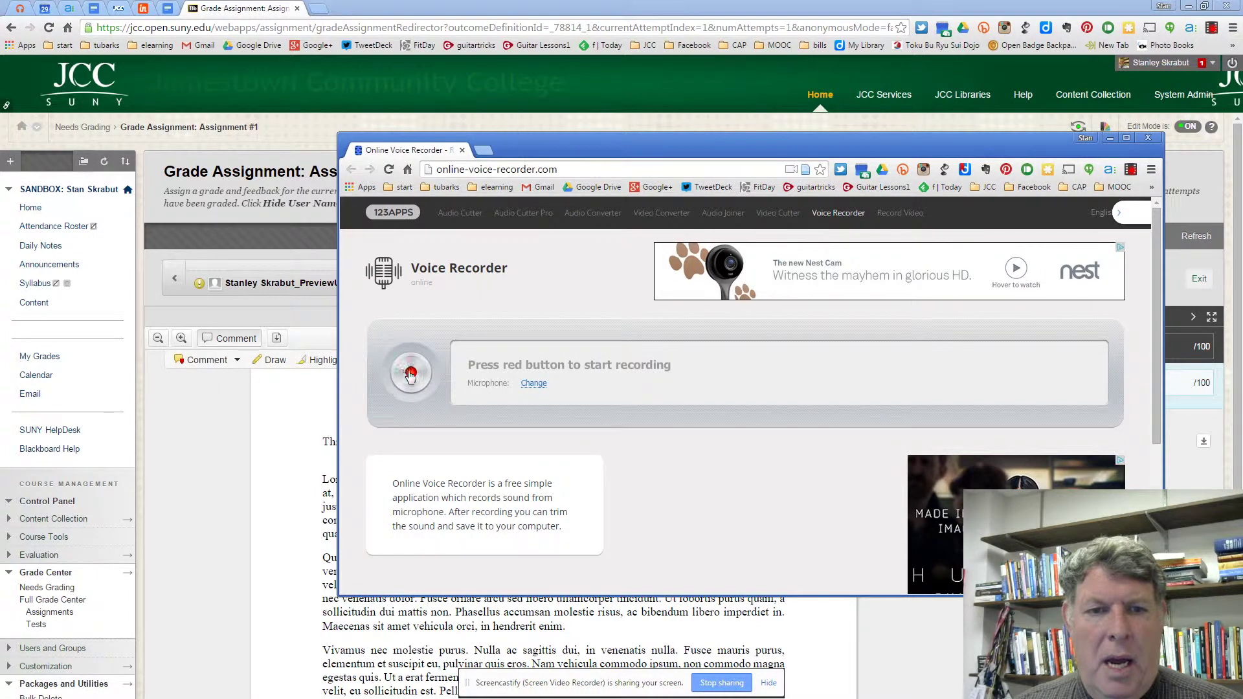
Step: Record about 19 seconds of spoken feedback
{"action": "left_click", "coordinate": [410, 372]}
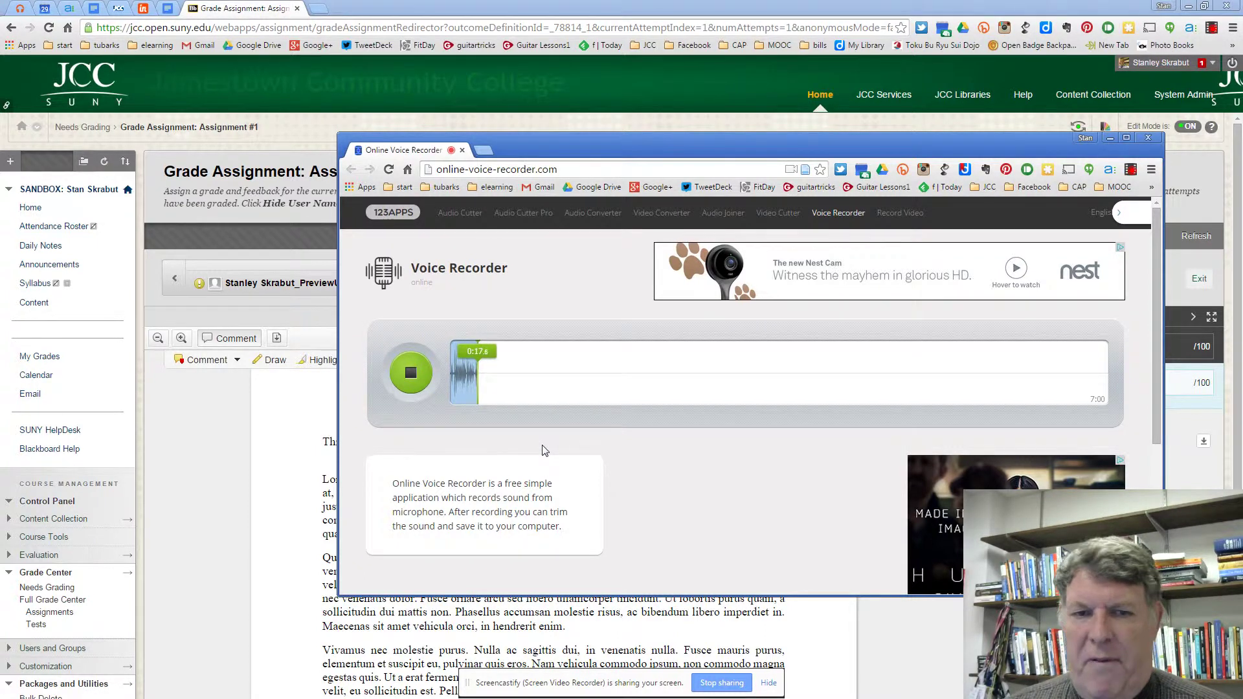
{"action": "left_click", "coordinate": [411, 374]}
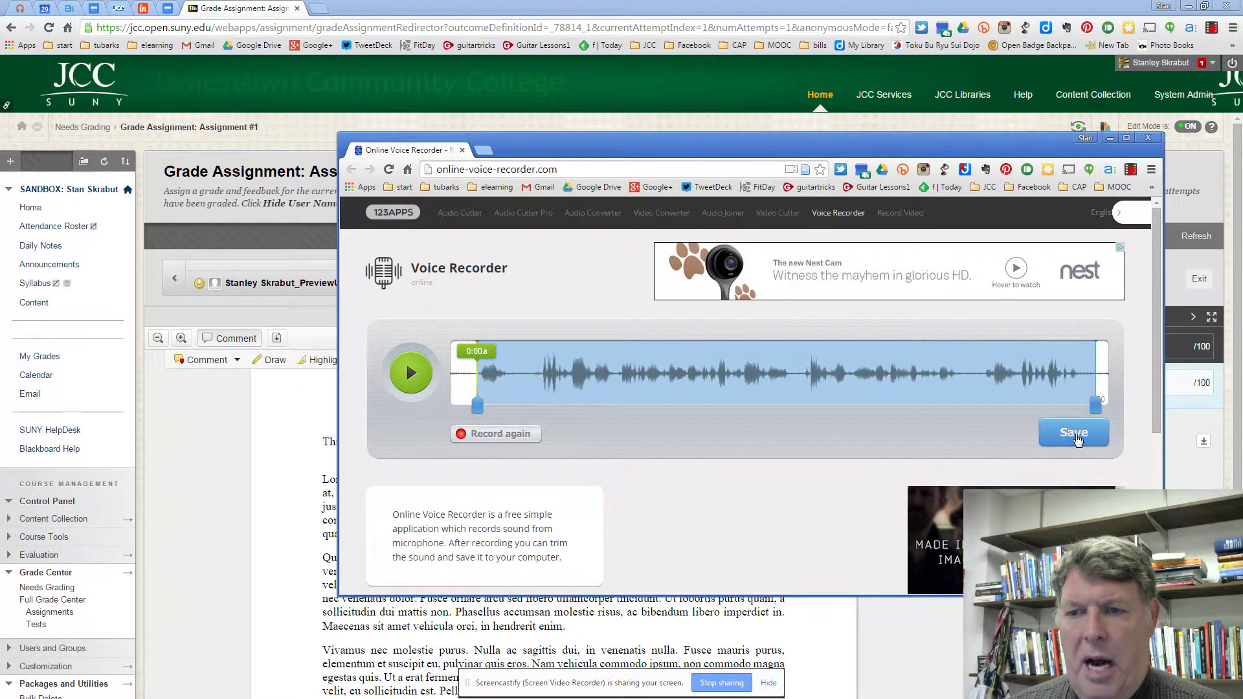
Step: Save the clip as Stan_Feedback.mp3 in Downloads and close the recorder window
{"action": "left_click", "coordinate": [1076, 438]}
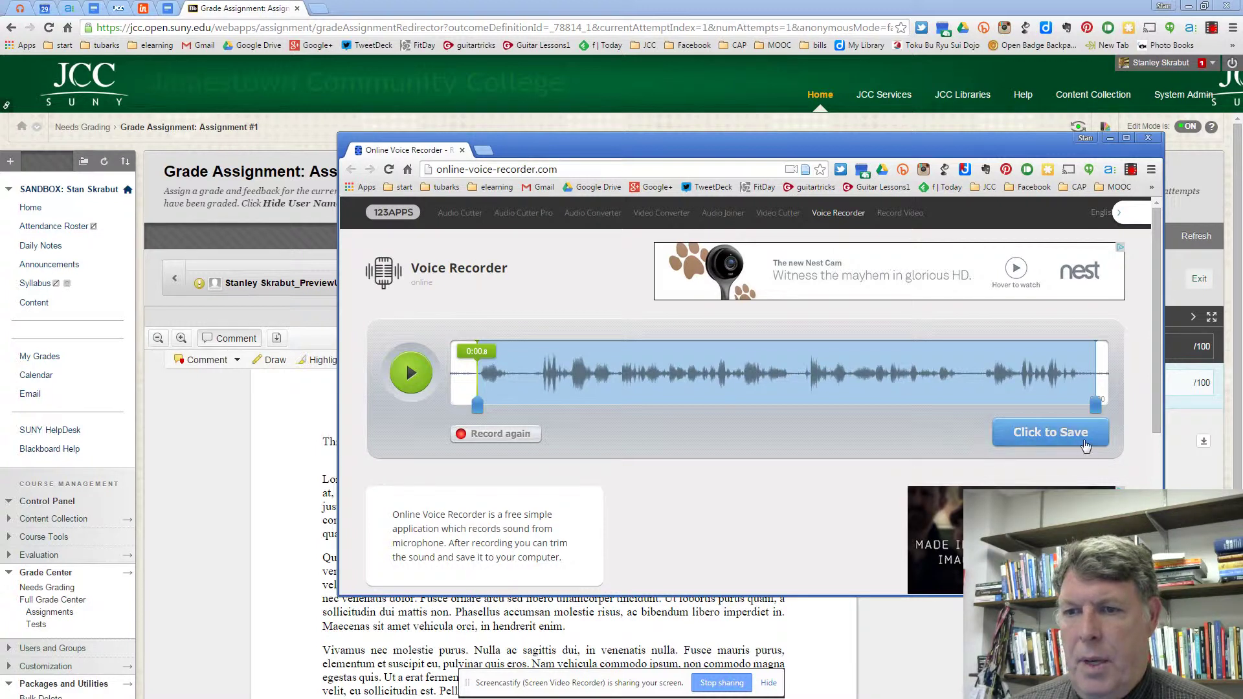
{"action": "left_click", "coordinate": [1048, 438]}
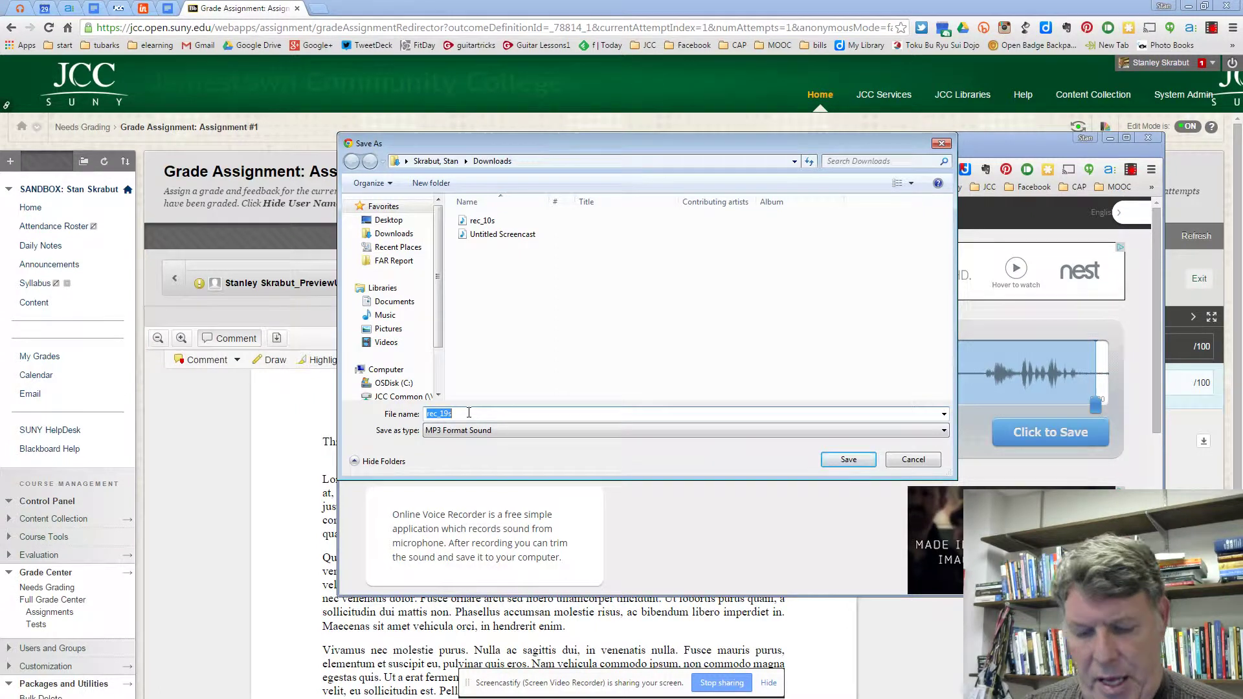
{"action": "type", "text": "Stan"}
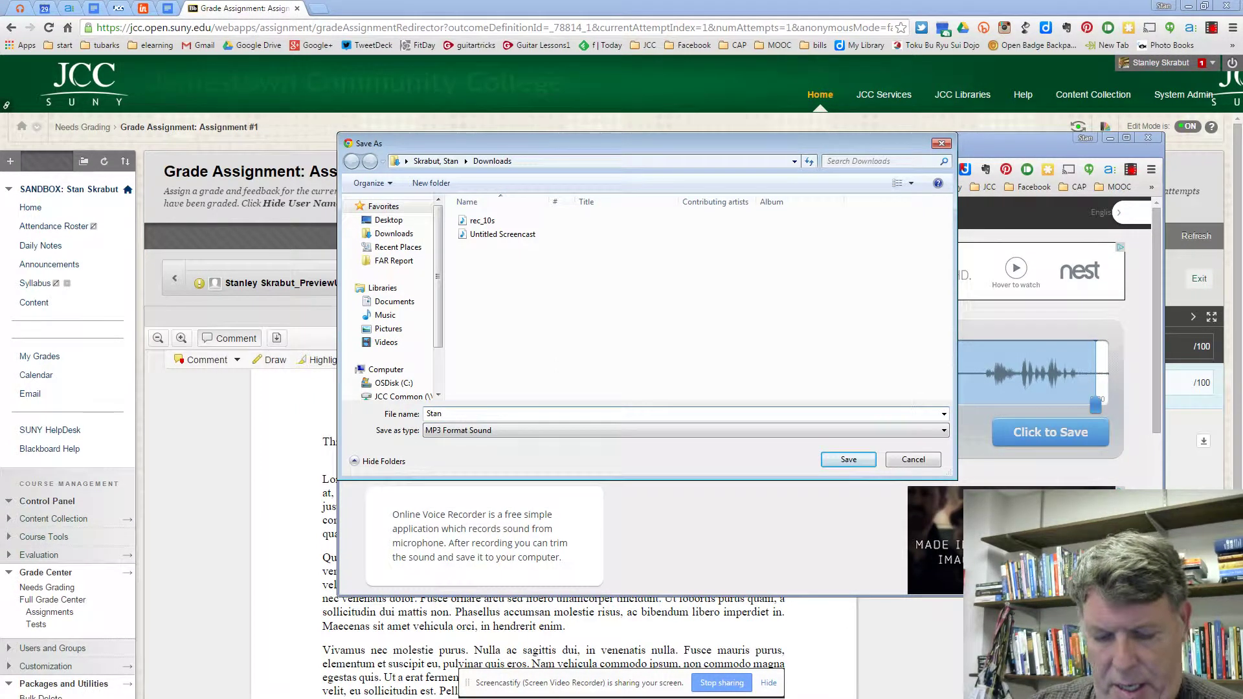
{"action": "type", "text": "_Feedba"}
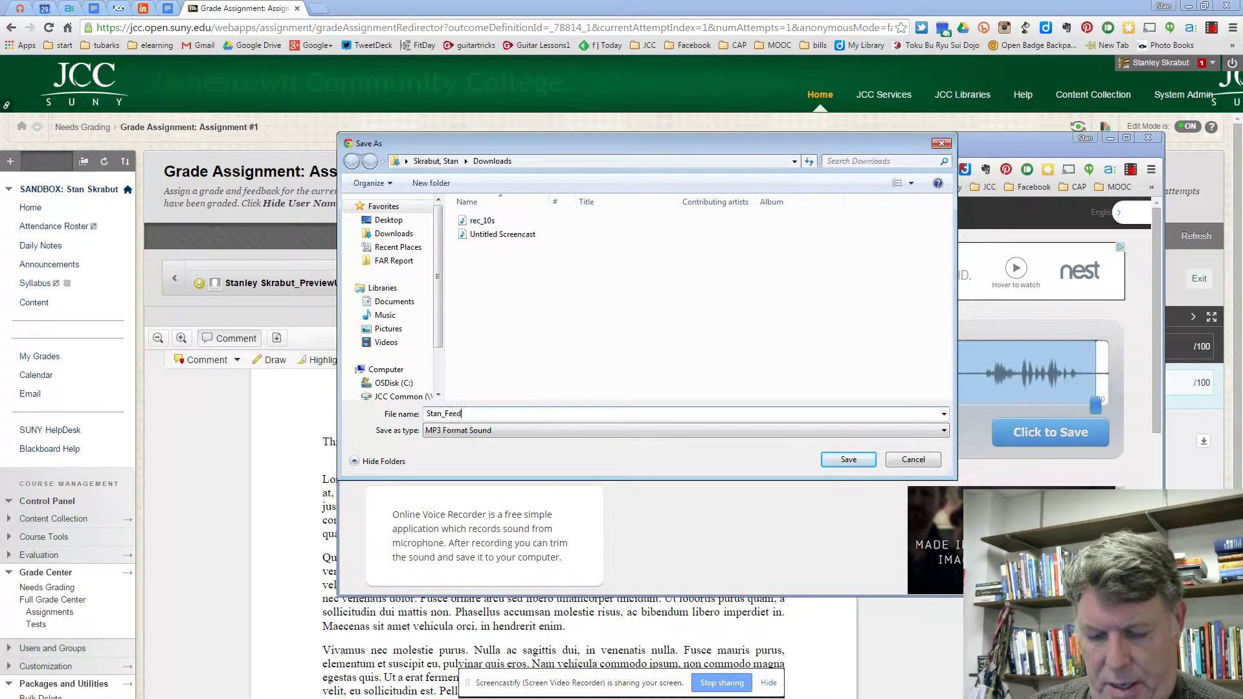
{"action": "type", "text": "ck"}
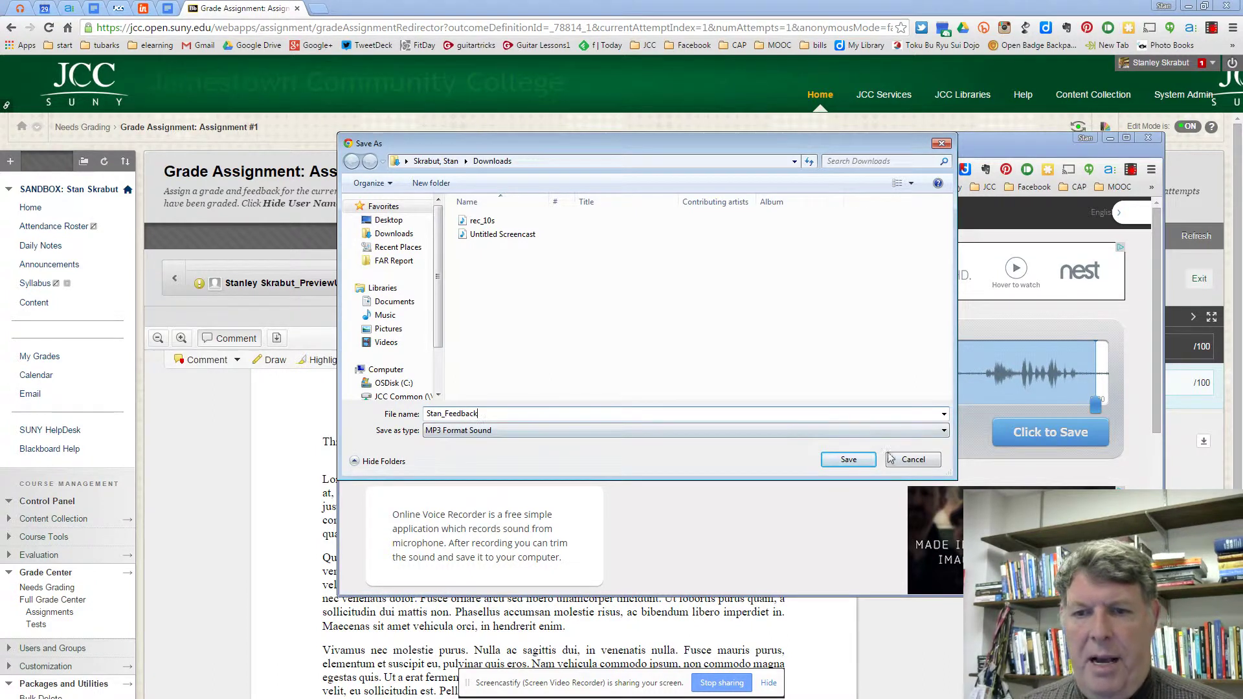
{"action": "left_click", "coordinate": [858, 463]}
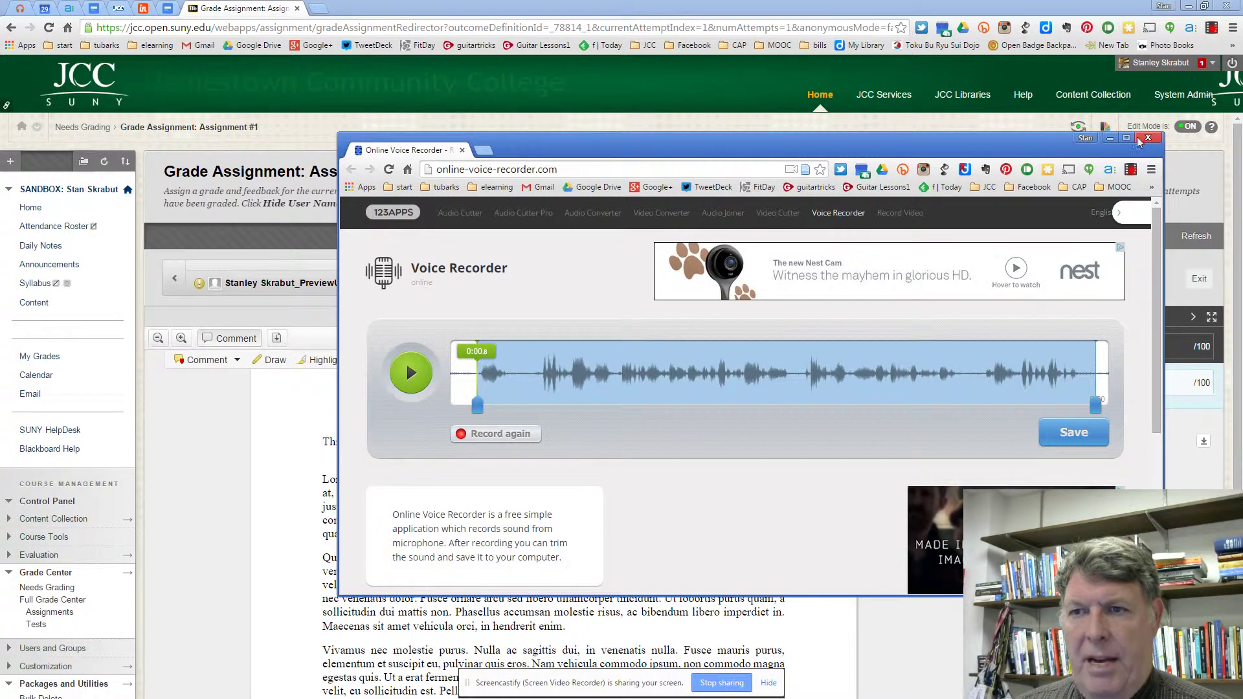
{"action": "left_click", "coordinate": [1109, 137]}
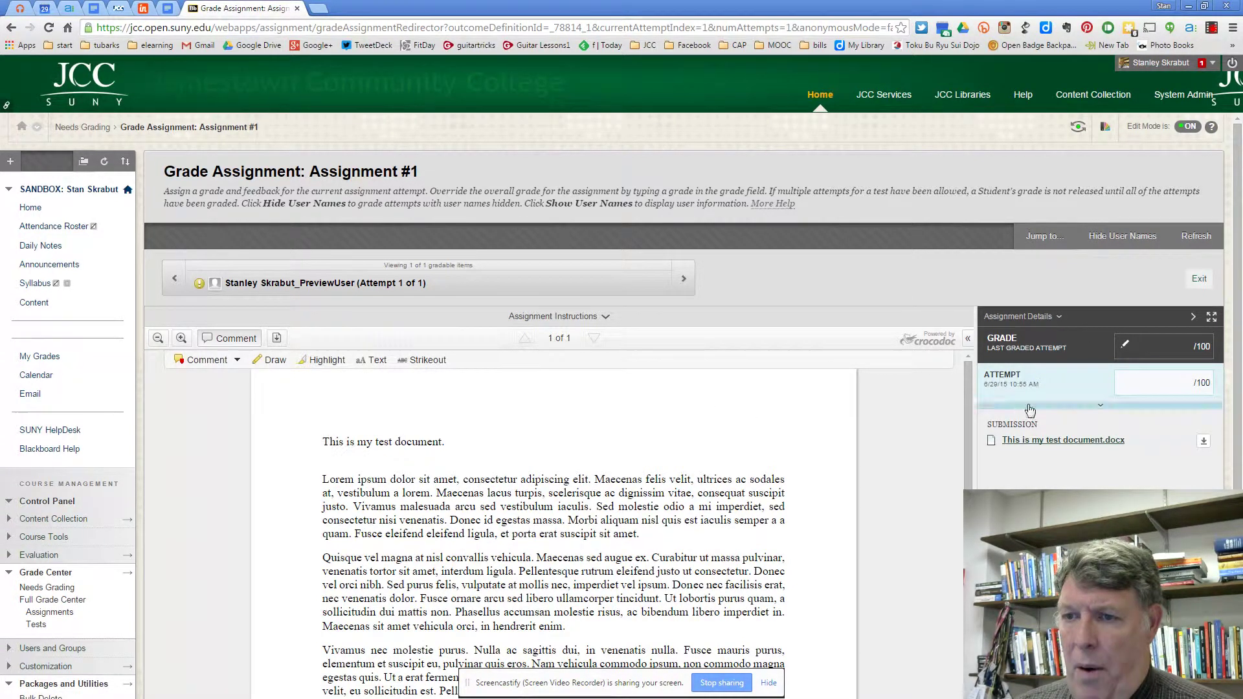
Step: Expand the attempt's Feedback to Learner box and choose a file from this computer to insert
{"action": "left_click", "coordinate": [1100, 410]}
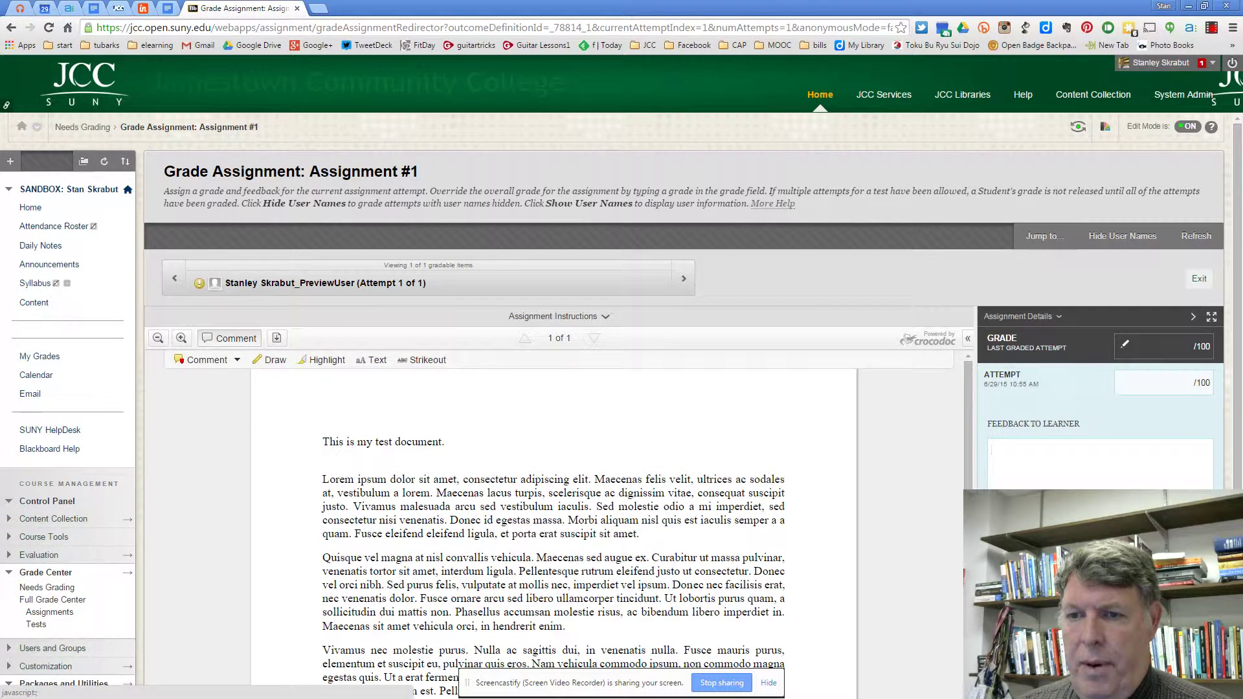
{"action": "left_click", "coordinate": [997, 502]}
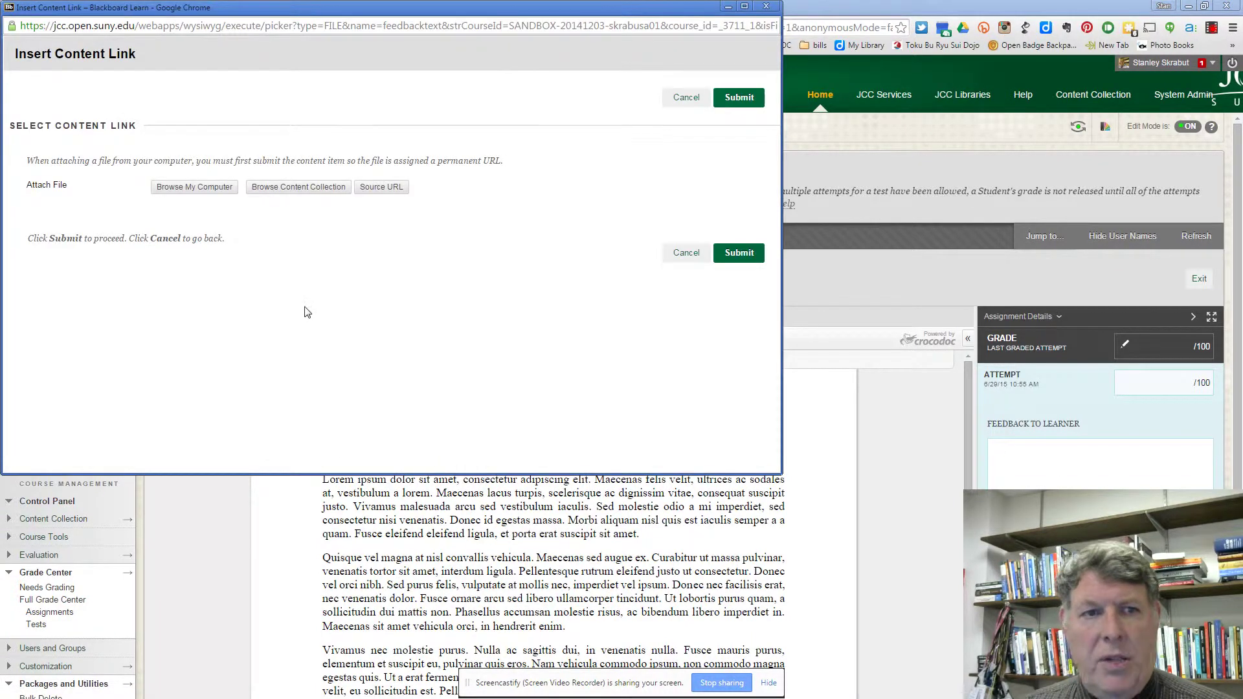
{"action": "left_click", "coordinate": [193, 187]}
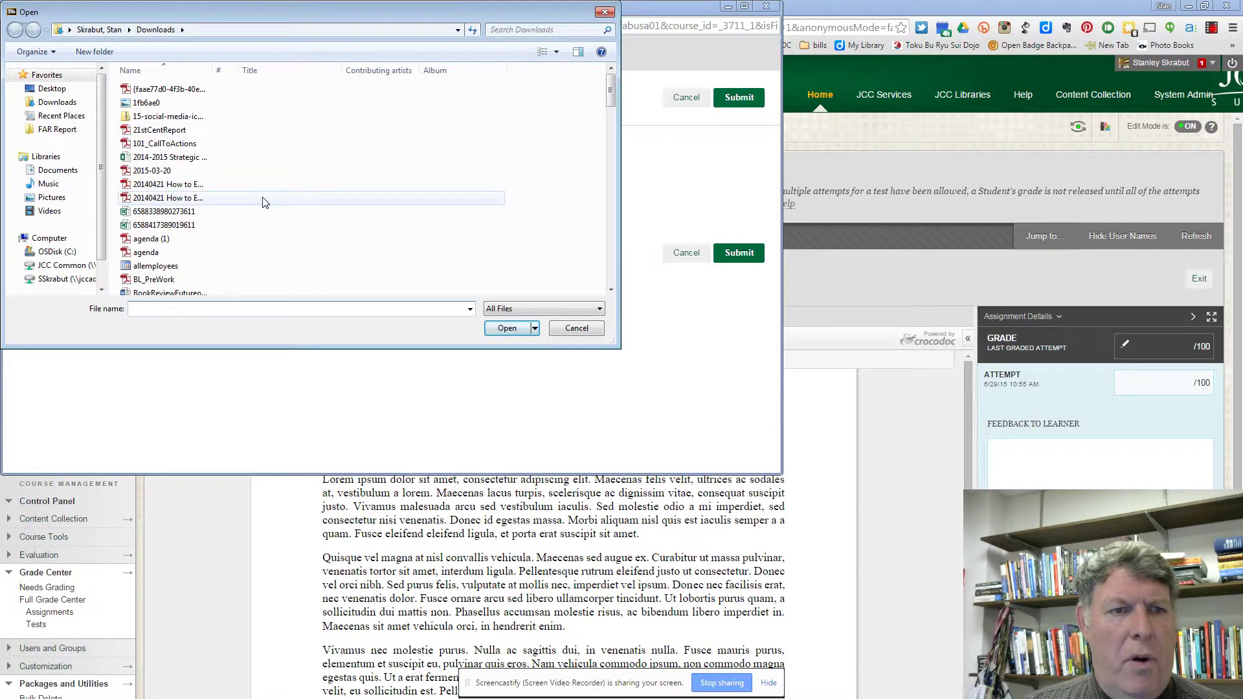
Step: Attach Stan_Feedback.mp3 from Downloads as feedback with alt text 'Stan's feedback' and submit
{"action": "left_click_drag", "start_coordinate": [611, 89], "coordinate": [609, 244]}
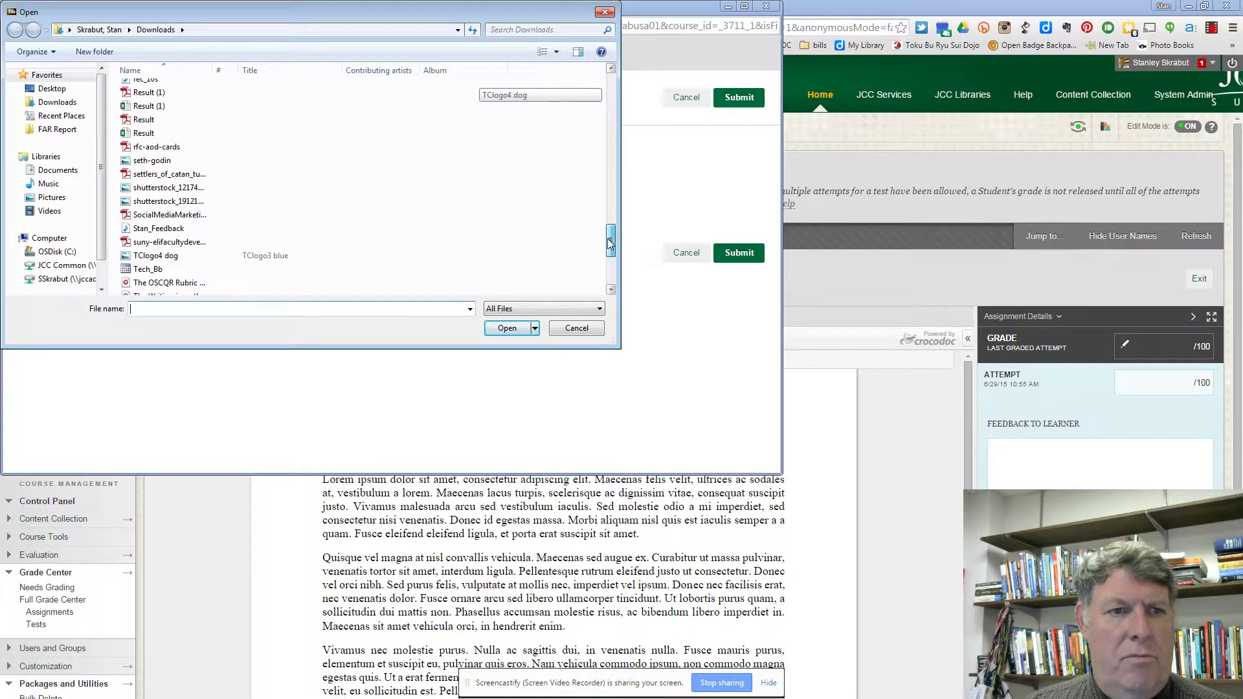
{"action": "left_click", "coordinate": [140, 230]}
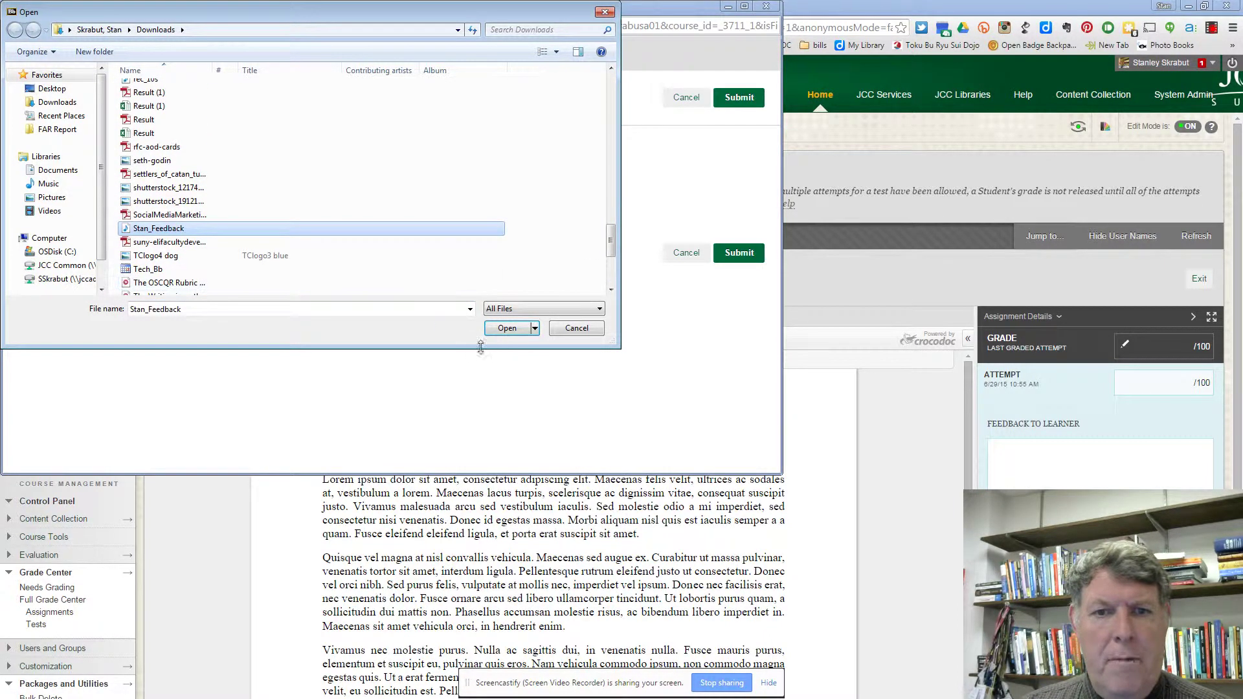
{"action": "left_click", "coordinate": [506, 329]}
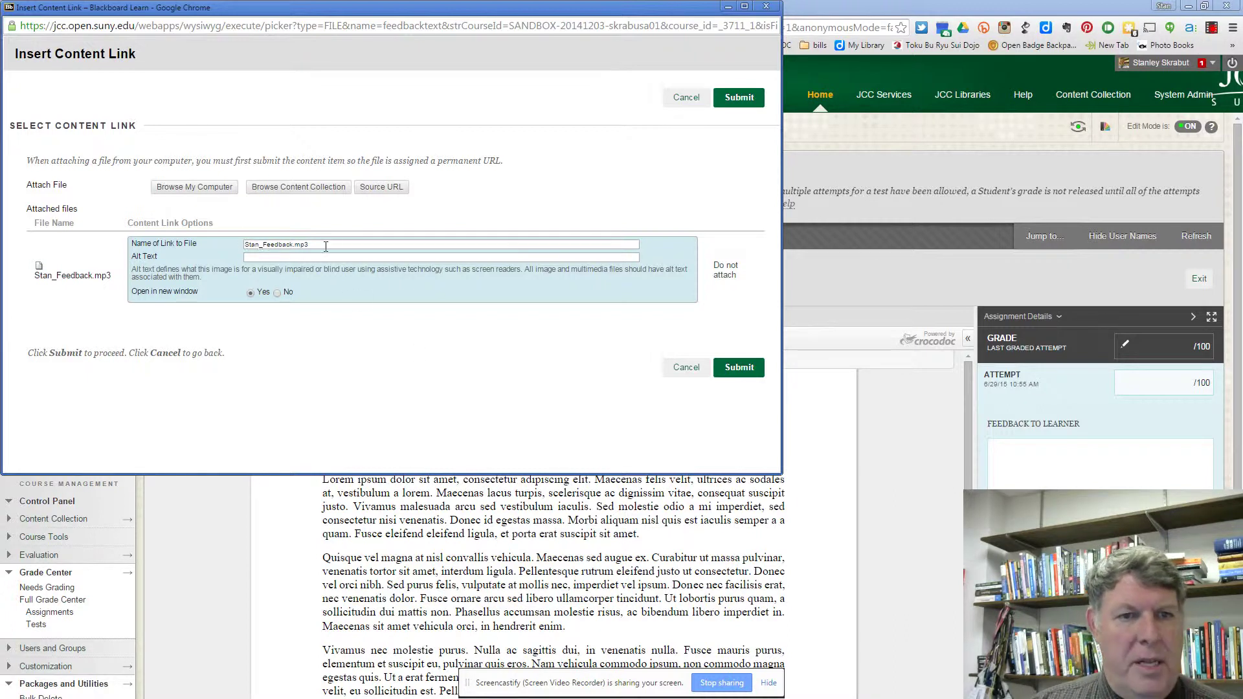
{"action": "left_click", "coordinate": [294, 259]}
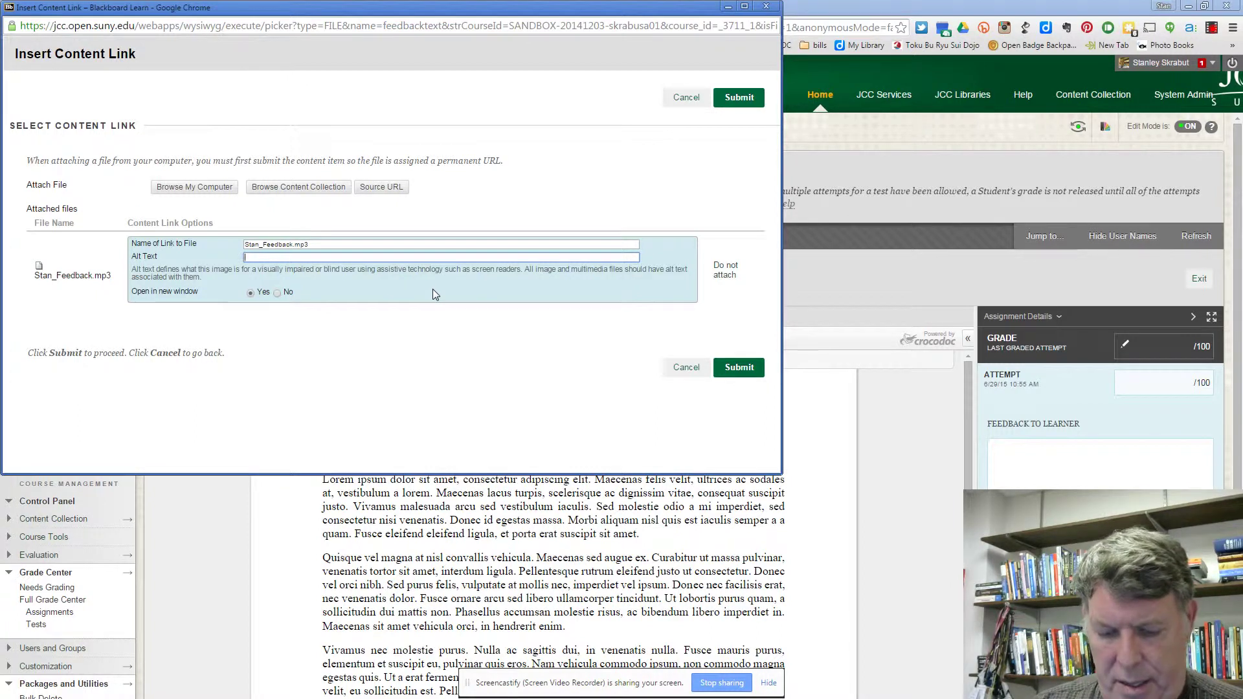
{"action": "type", "text": "Stan's"}
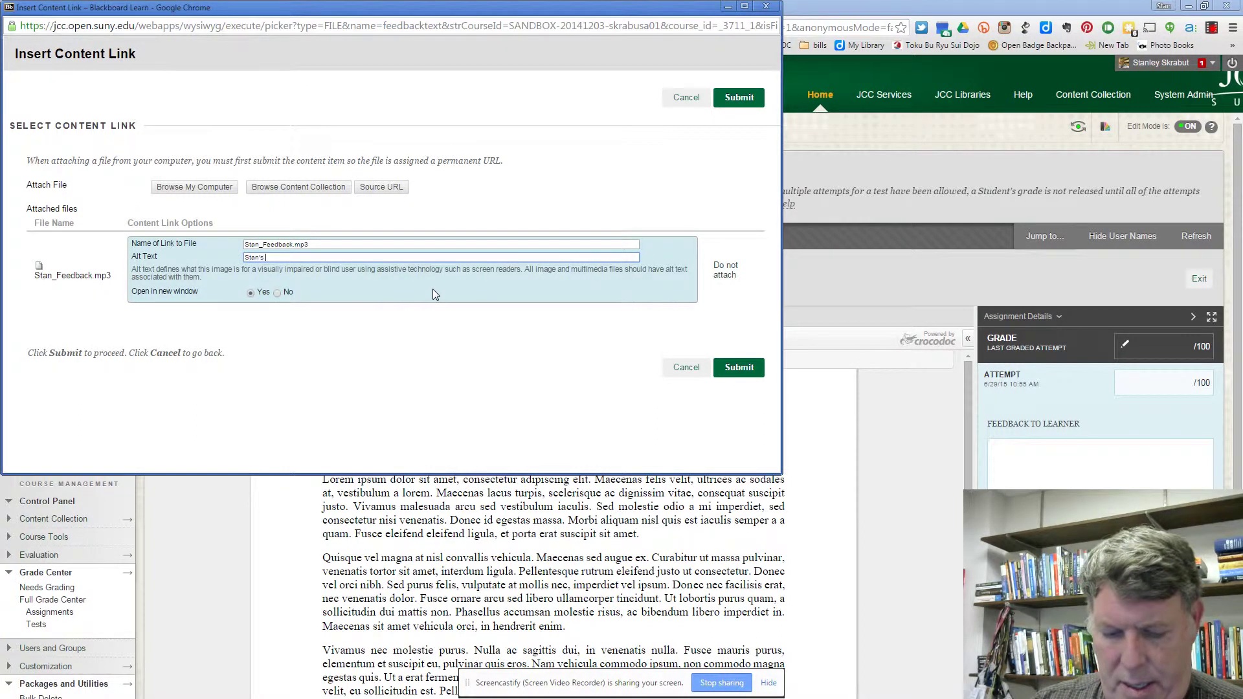
{"action": "type", "text": " feedback"}
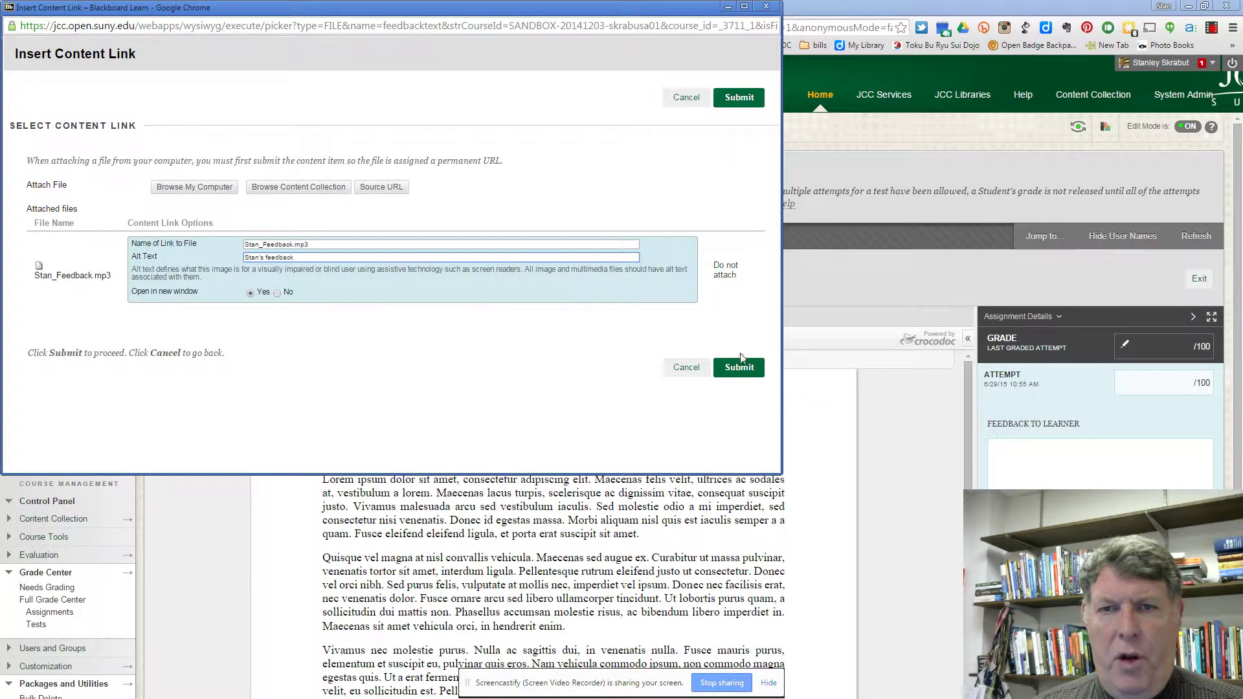
{"action": "left_click", "coordinate": [739, 370]}
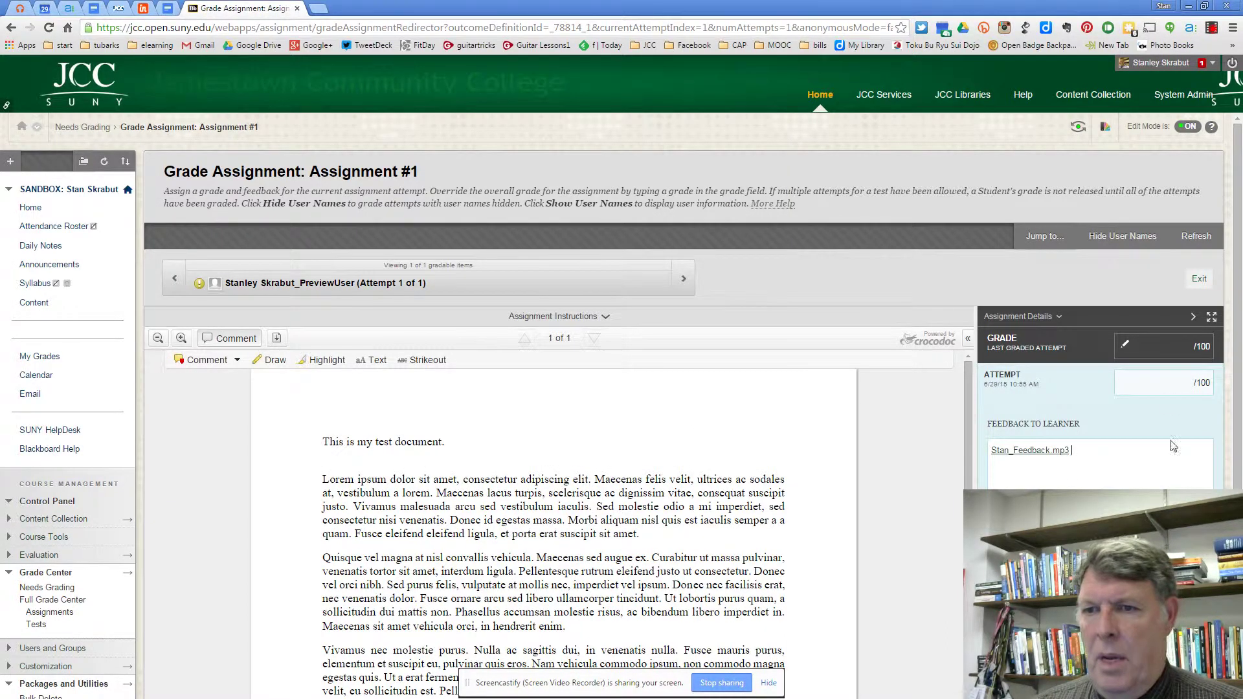
Step: Give the attempt a grade of 60 and submit it with the audio feedback
{"action": "left_click", "coordinate": [1183, 385]}
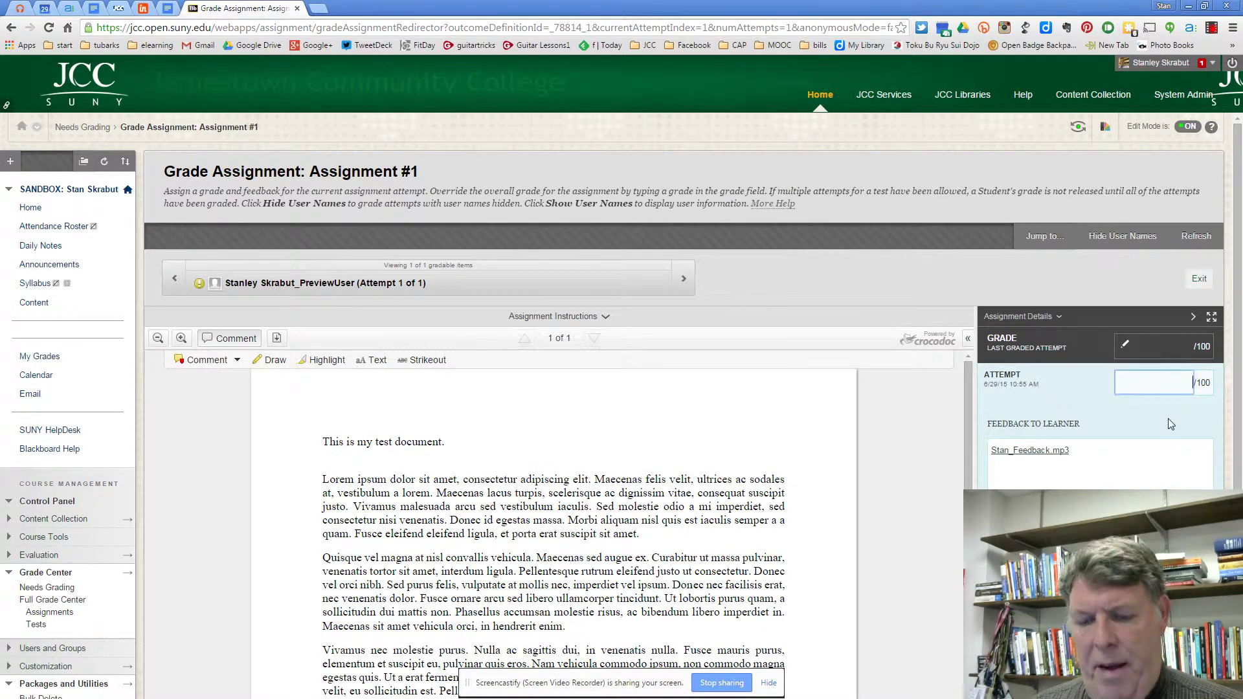
{"action": "type", "text": "60"}
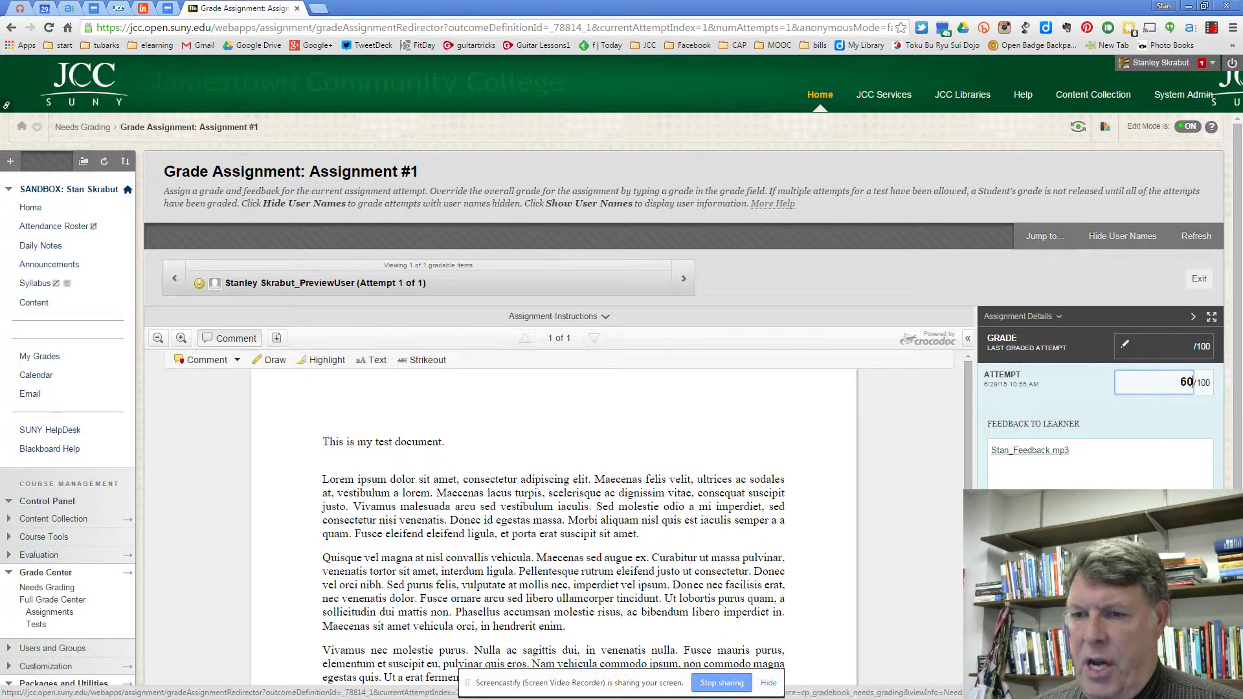
{"action": "key", "text": "Return"}
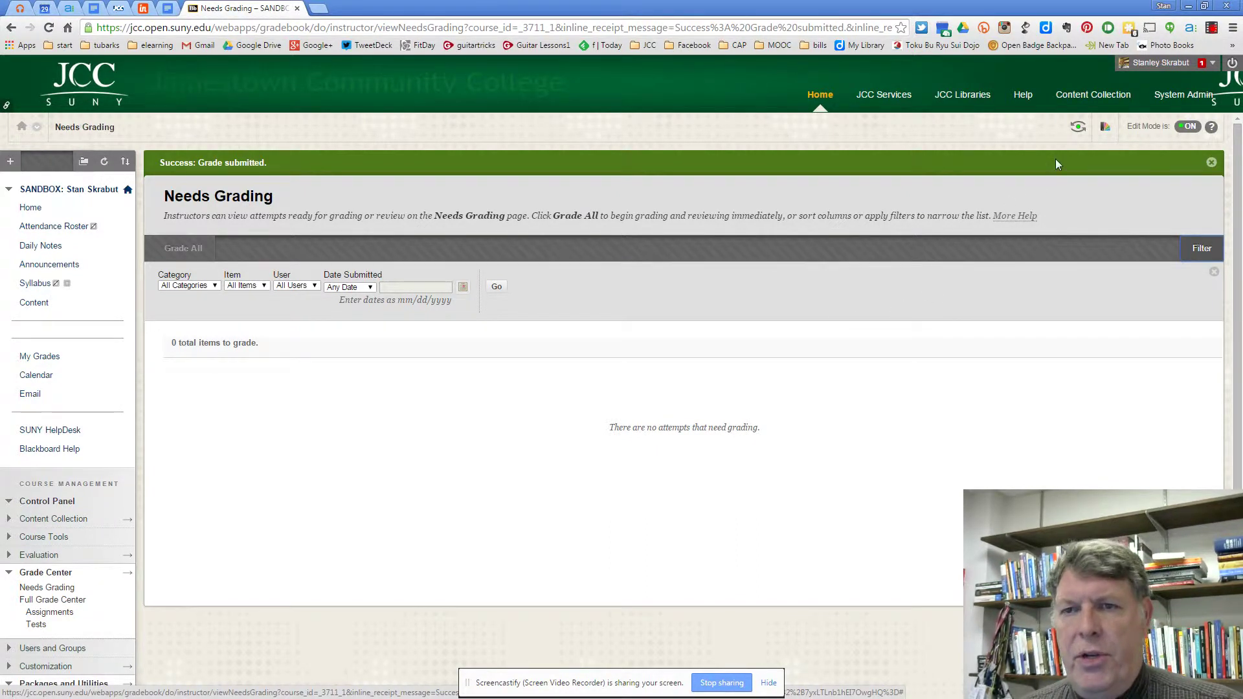
{"action": "left_click", "coordinate": [1078, 128]}
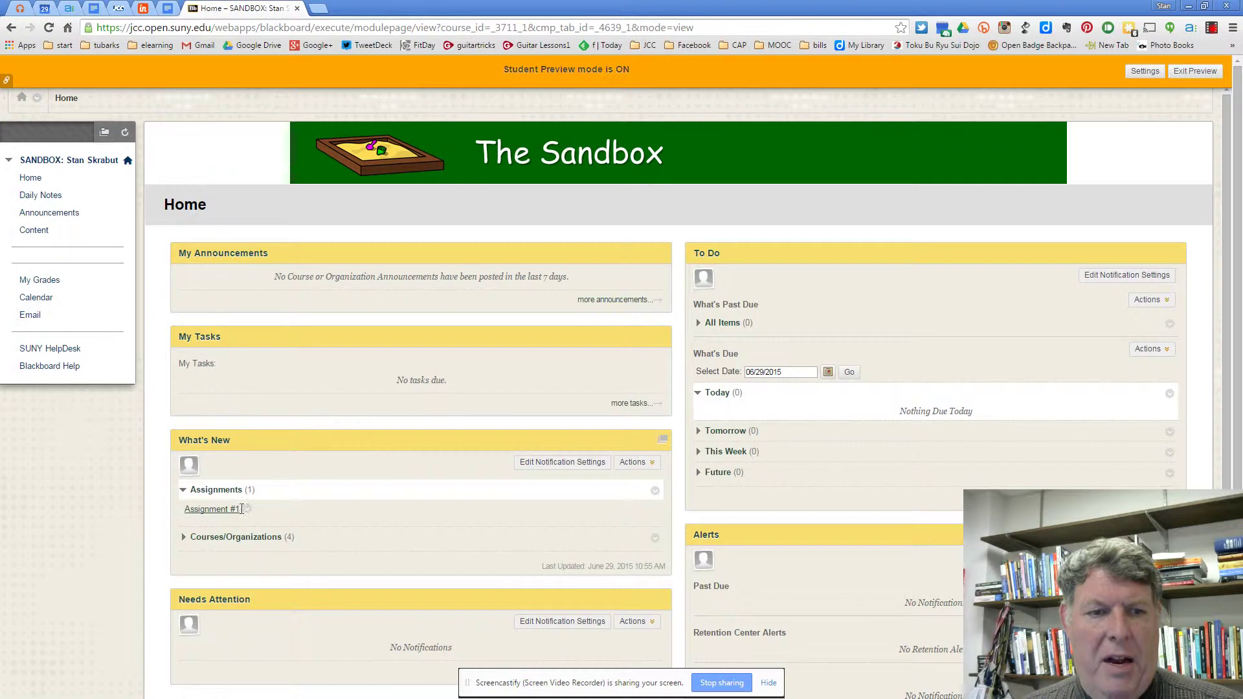
Step: In the student's My Grades, open the feedback beside Assignment #1's 60.00 grade
{"action": "left_click", "coordinate": [46, 284]}
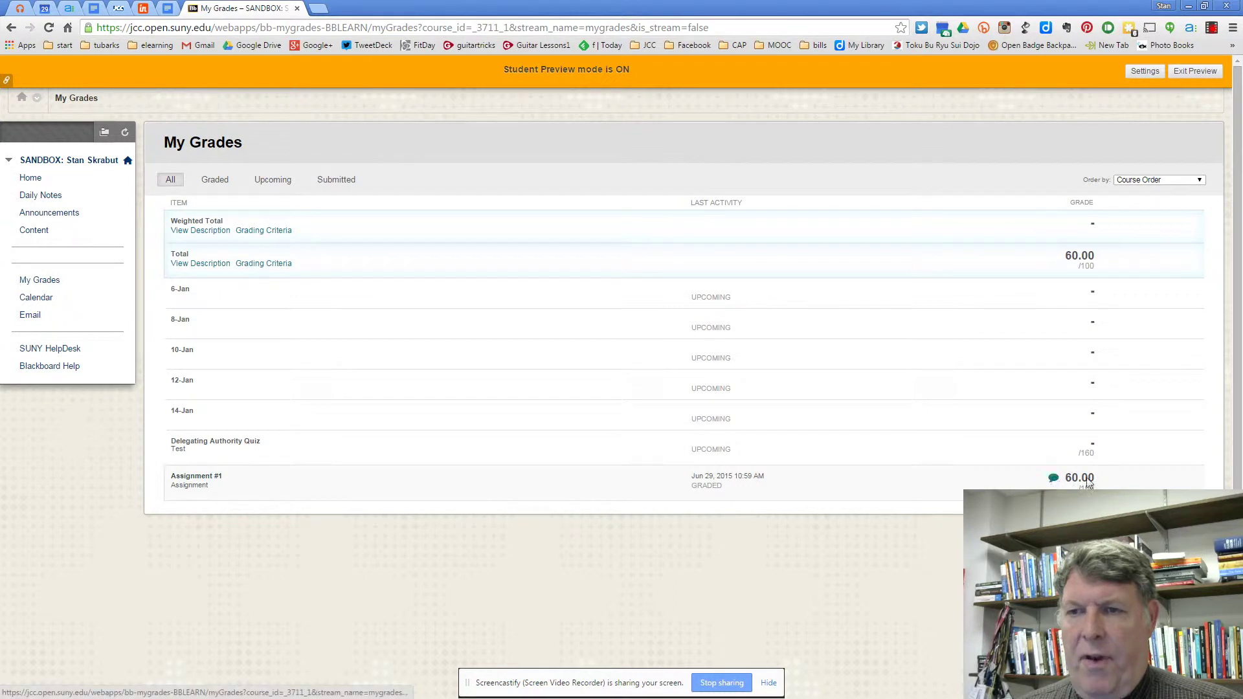
{"action": "left_click", "coordinate": [1052, 479]}
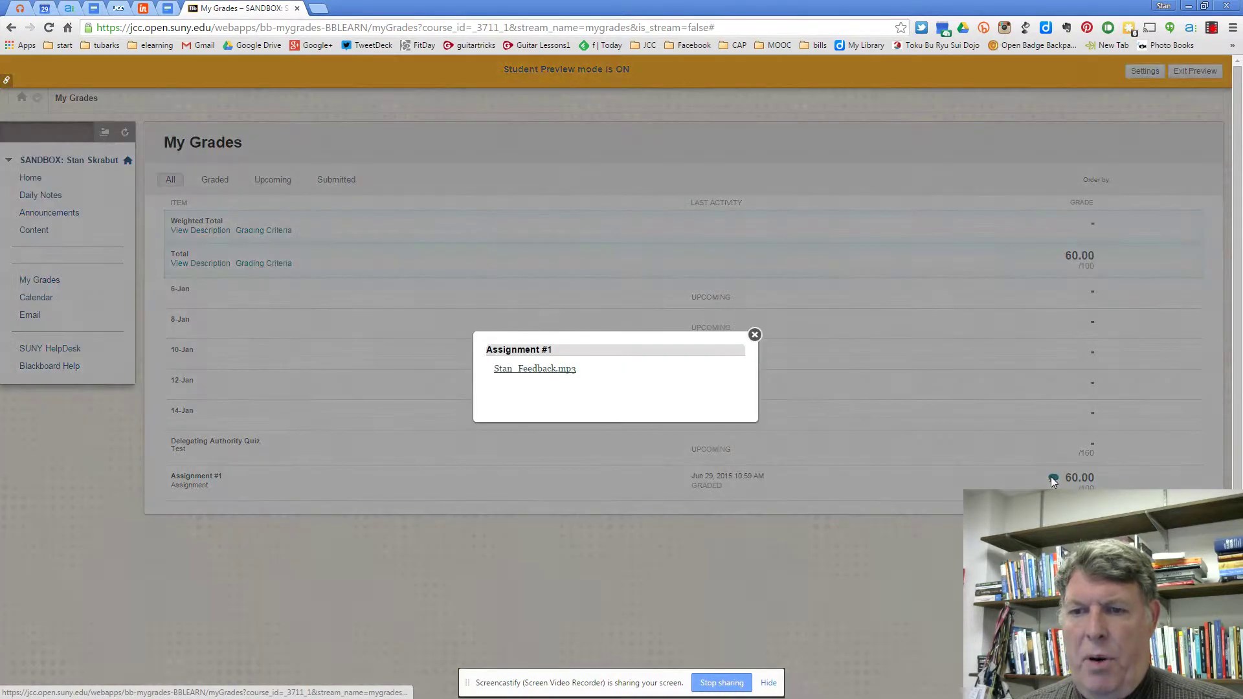
Step: Play the Stan_Feedback.mp3 audio, close it and the feedback popup, and exit Student Preview
{"action": "left_click", "coordinate": [543, 368]}
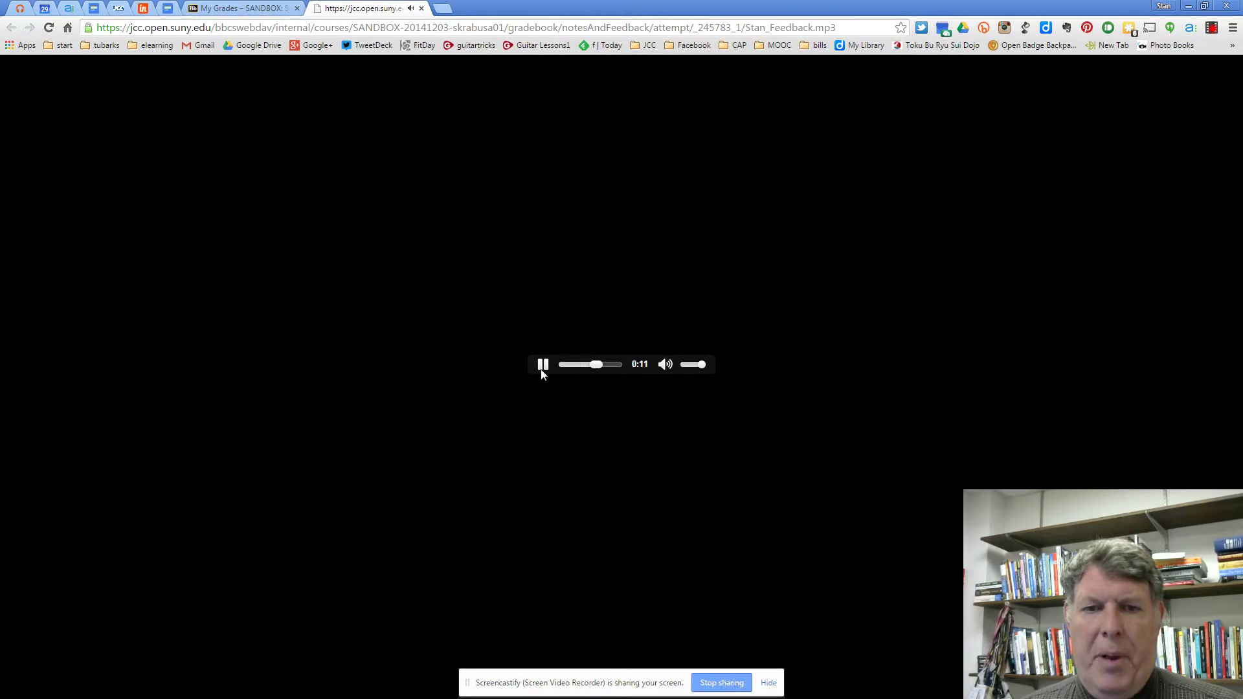
{"action": "left_click", "coordinate": [422, 7]}
{"action": "left_click", "coordinate": [755, 334]}
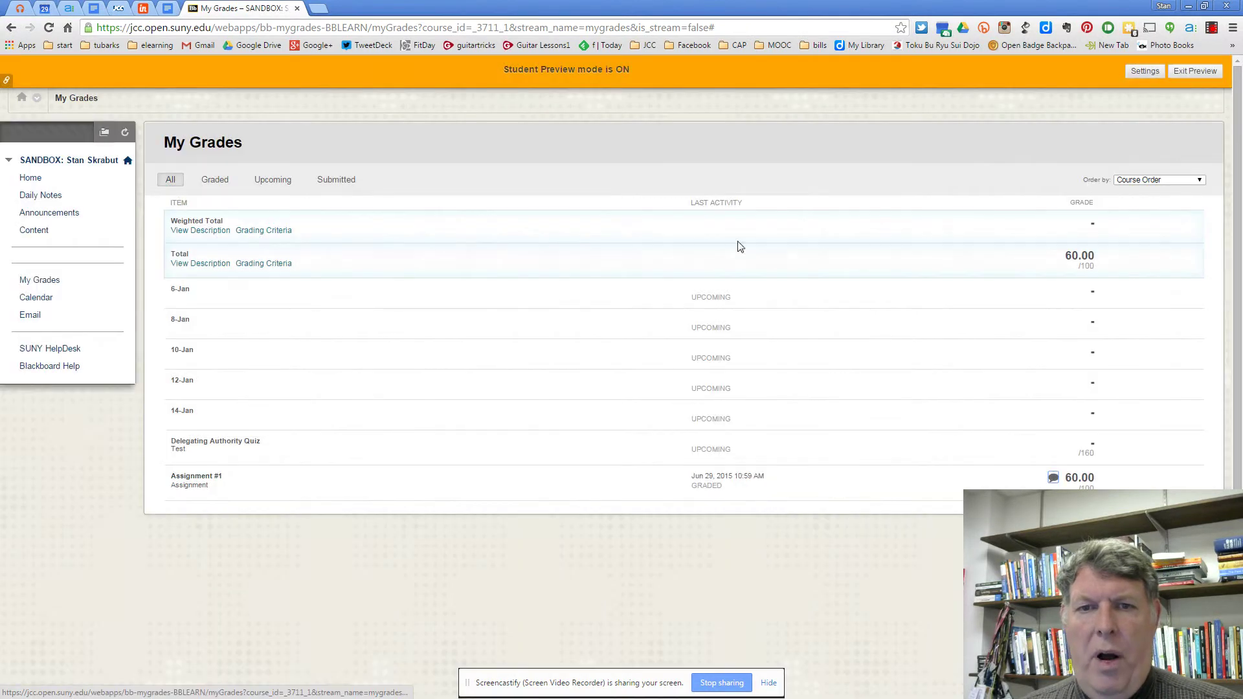
{"action": "left_click", "coordinate": [1188, 72]}
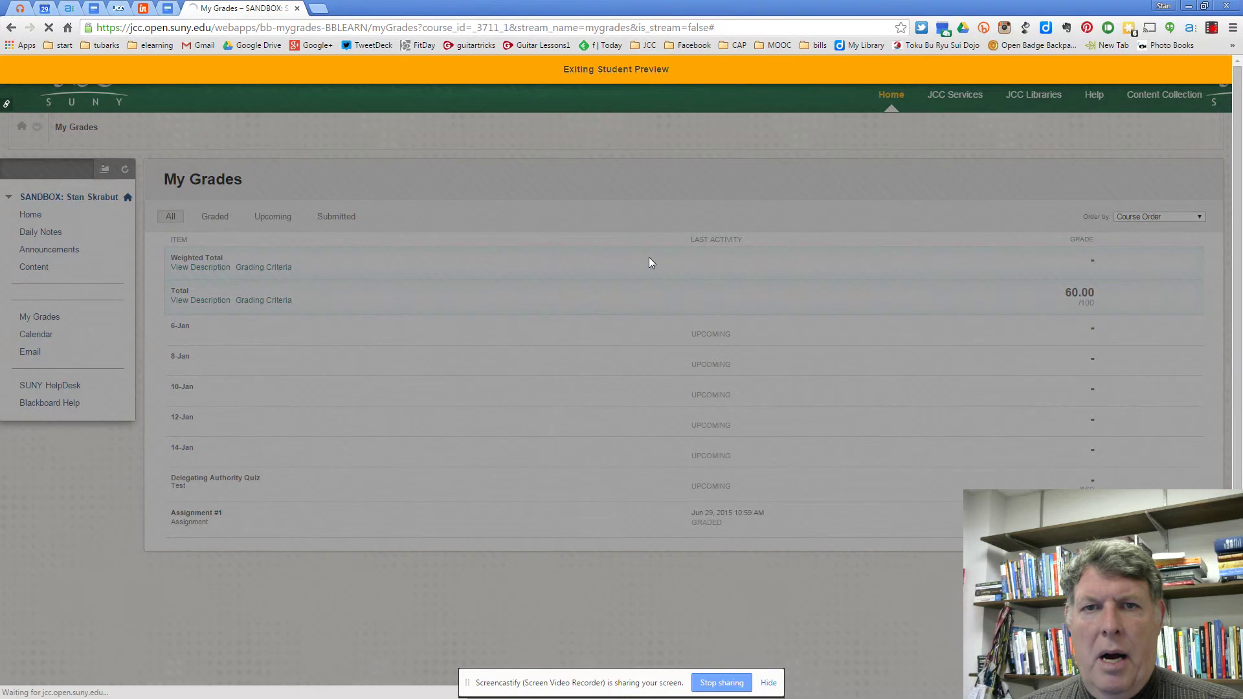